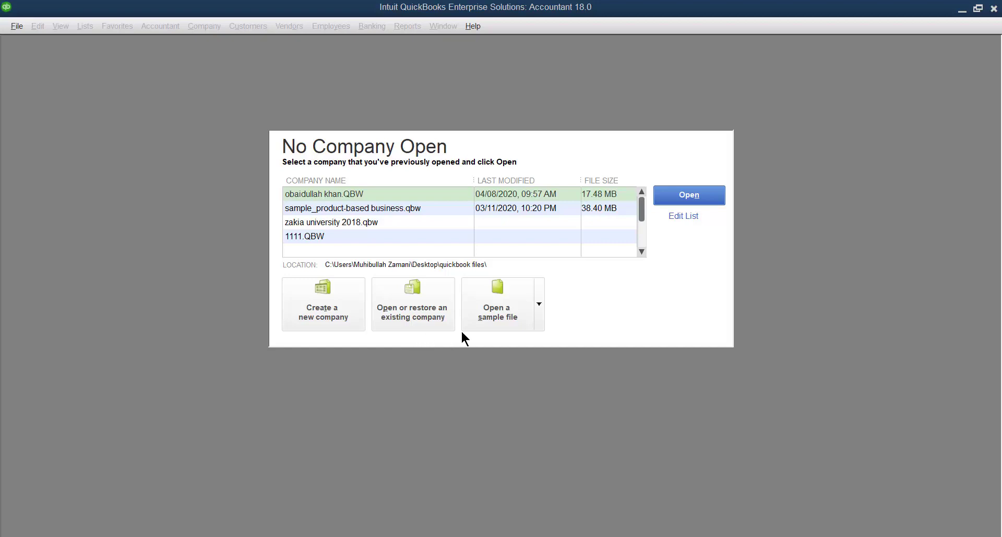
click(539, 306)
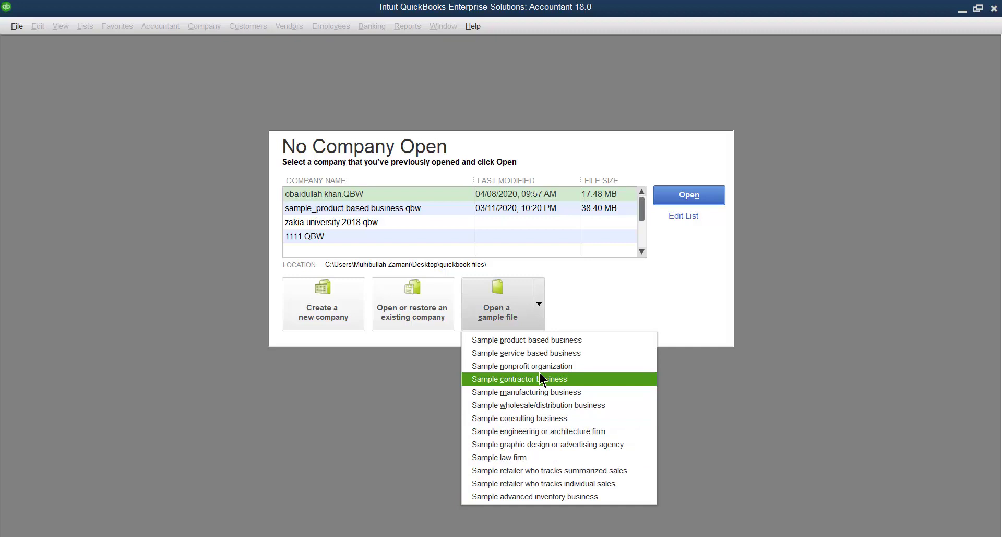
key(Up)
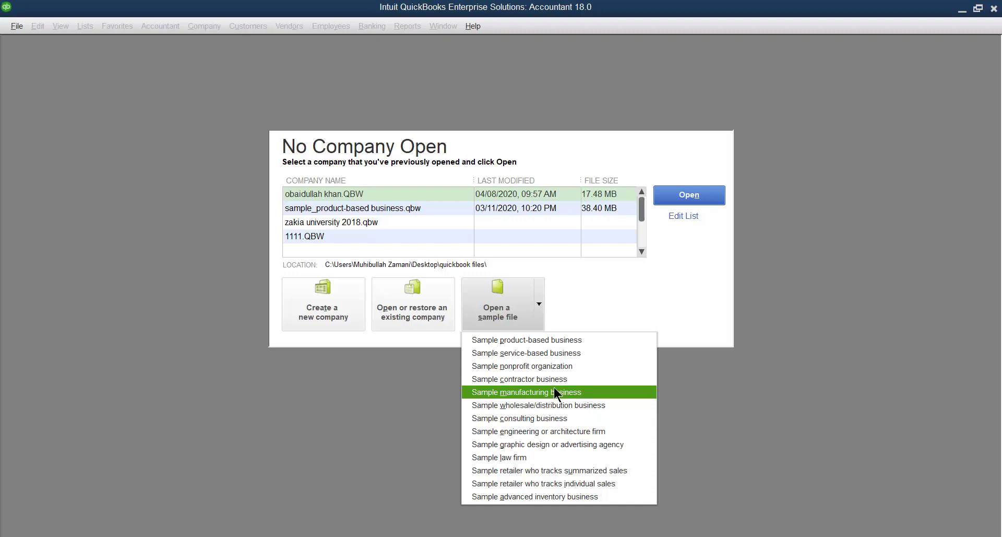
click(573, 306)
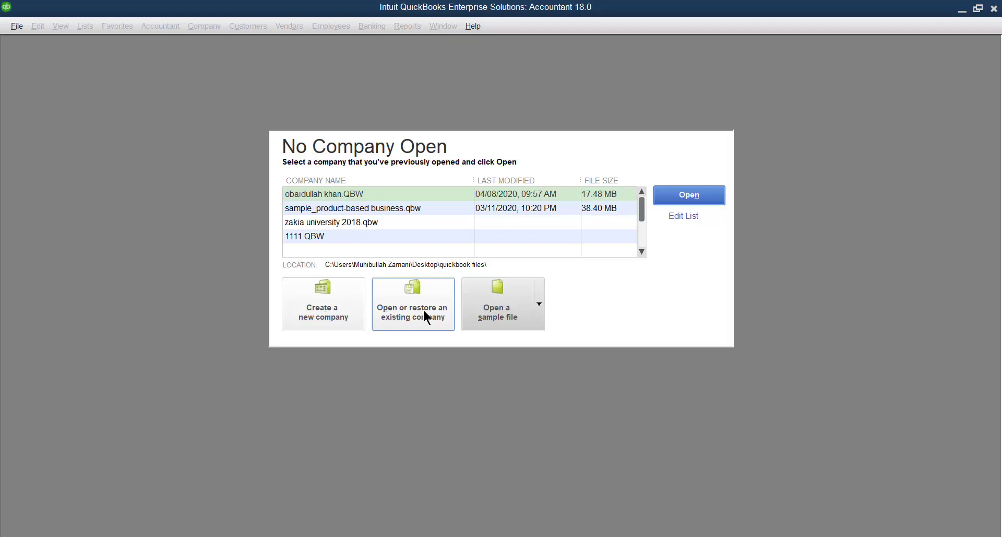
- Start a new company file from the No Company Open window
click(327, 314)
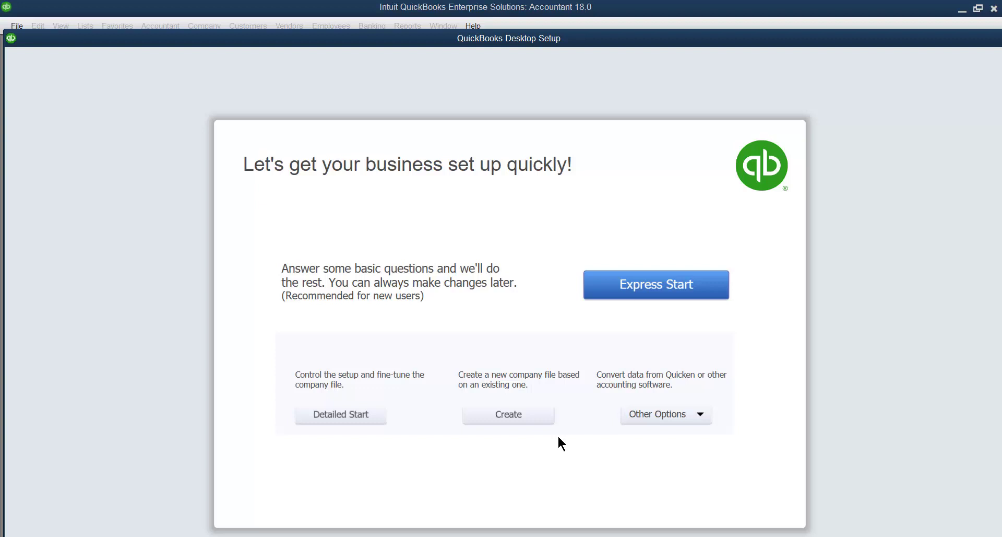
click(515, 417)
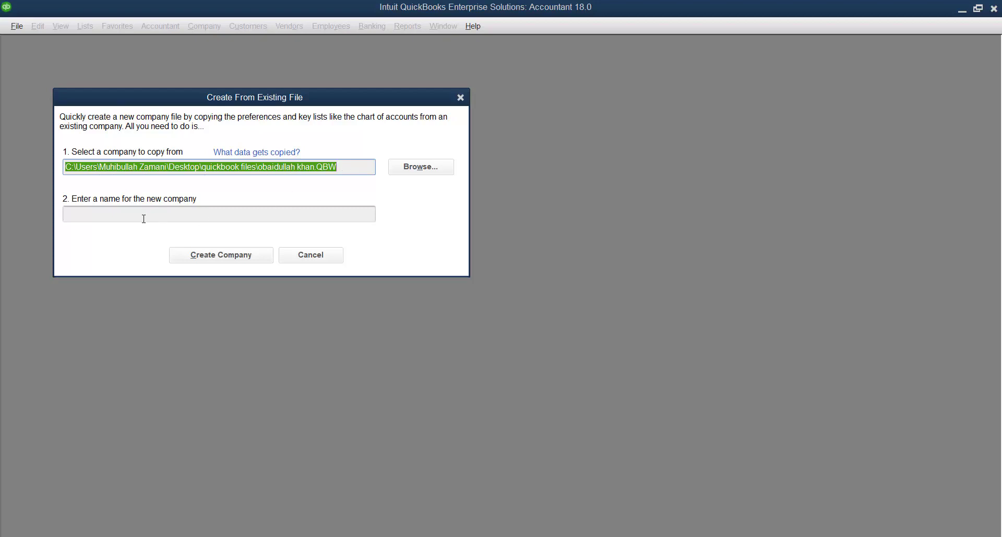
click(125, 211)
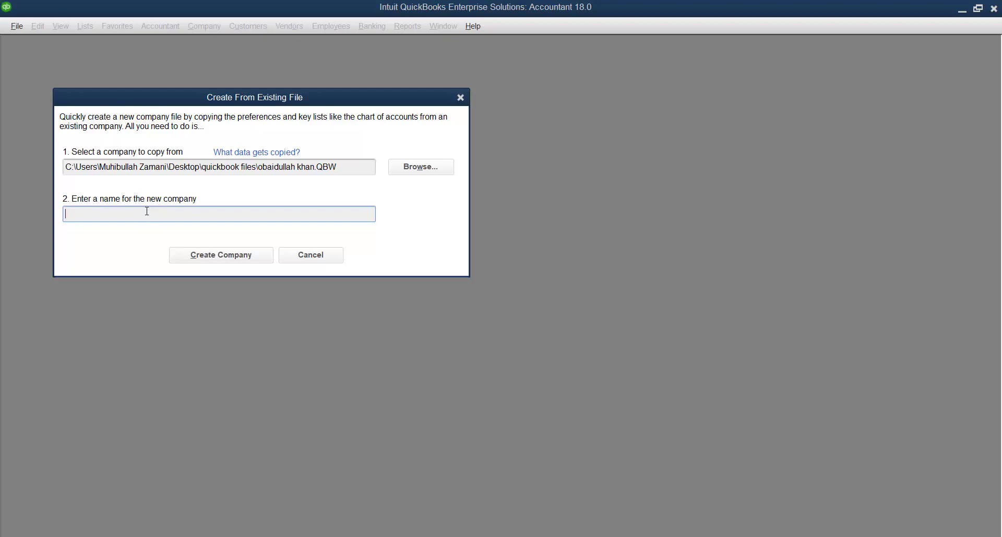
click(309, 254)
click(321, 312)
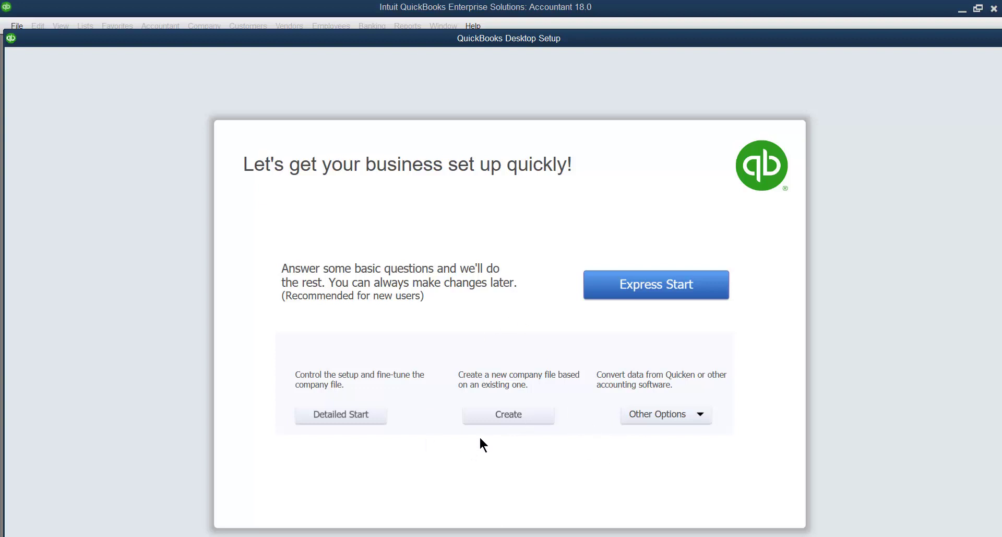
click(701, 414)
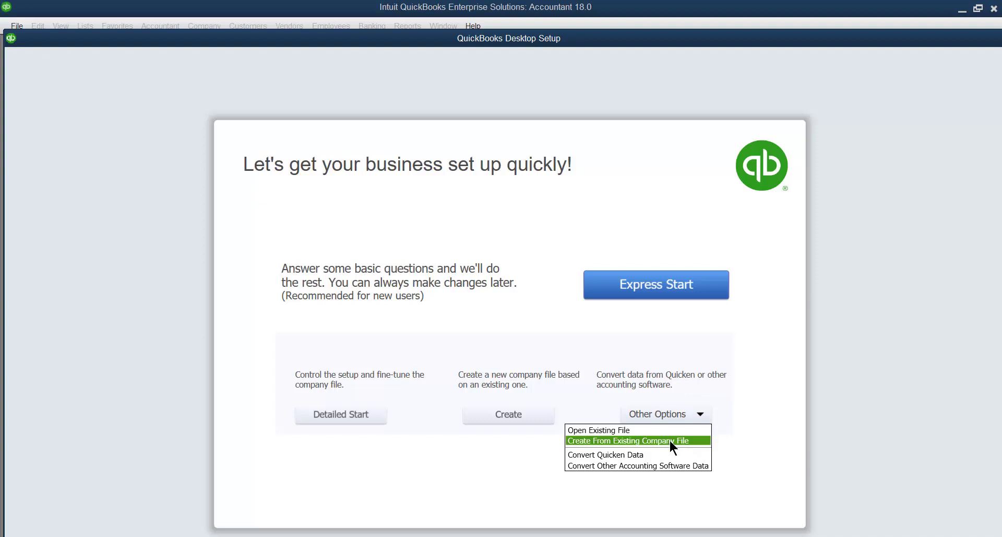
click(650, 488)
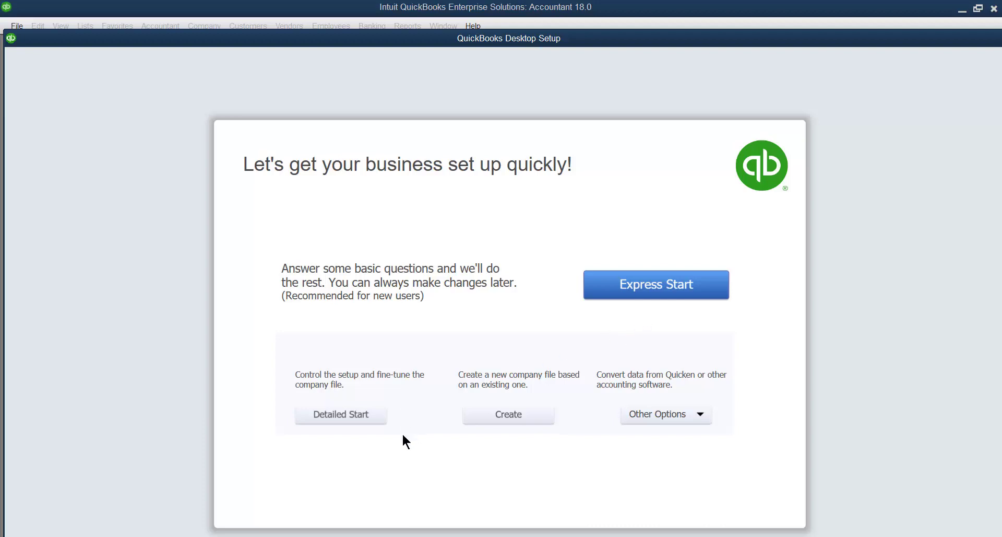
- Begin detailed setup and enter 'ABC kardan University' as company name and legal name
click(344, 417)
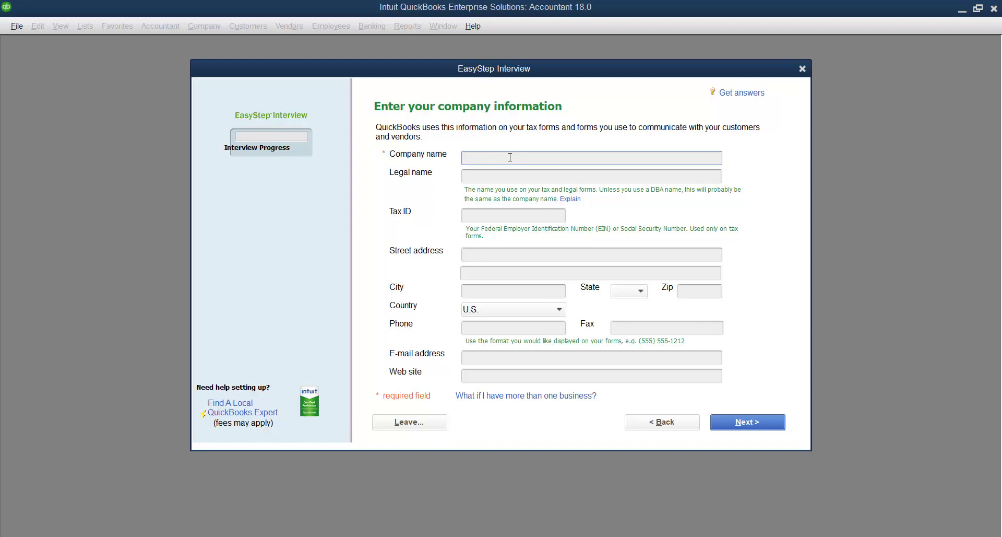
text(ABC kardan University)
click(508, 179)
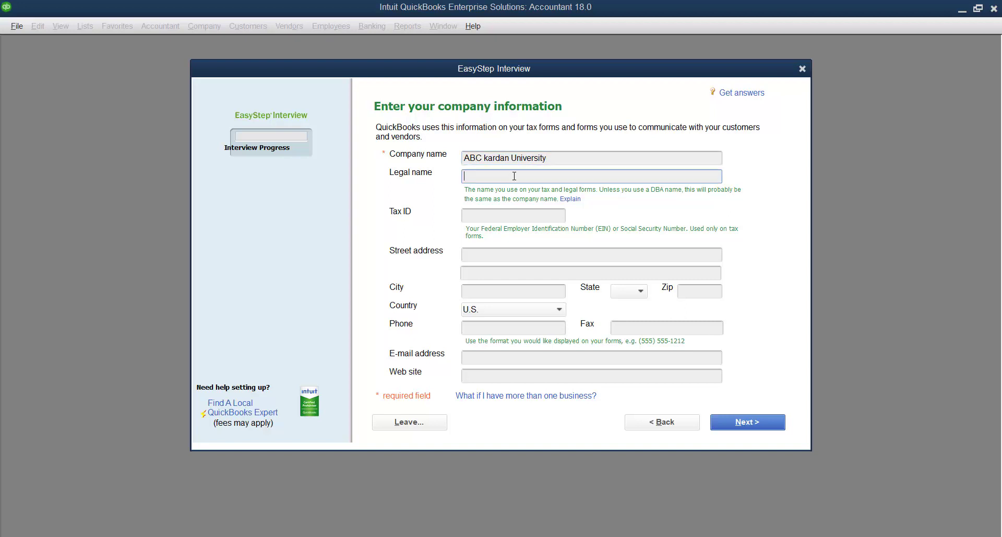
drag(551, 158, 451, 157)
key(ctrl+c)
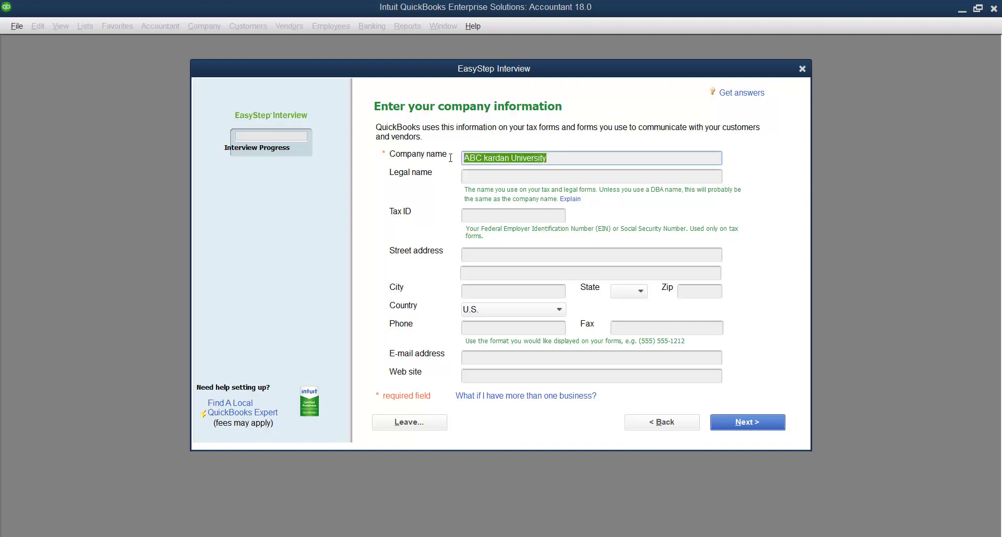
click(484, 178)
key(ctrl+v)
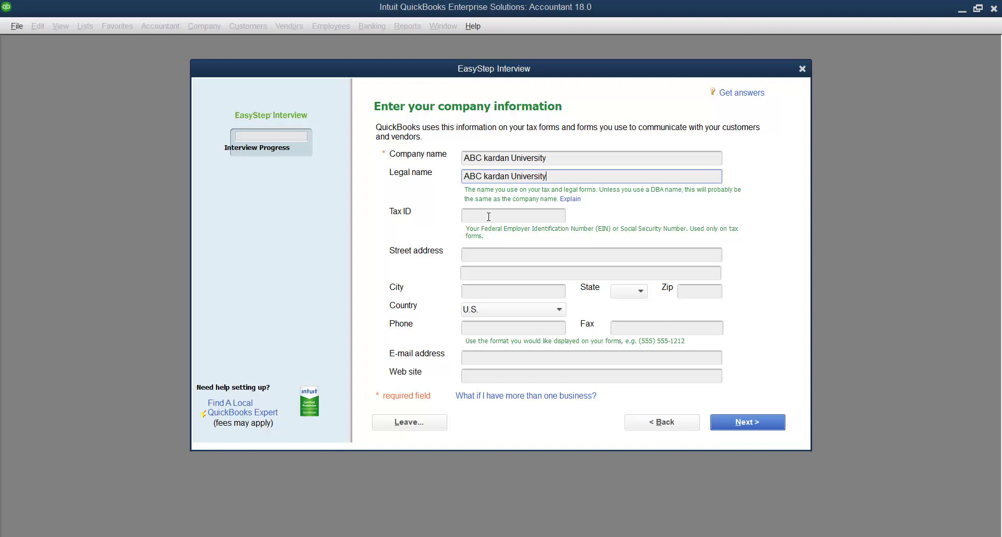
- Fill in the company's tax ID
click(489, 216)
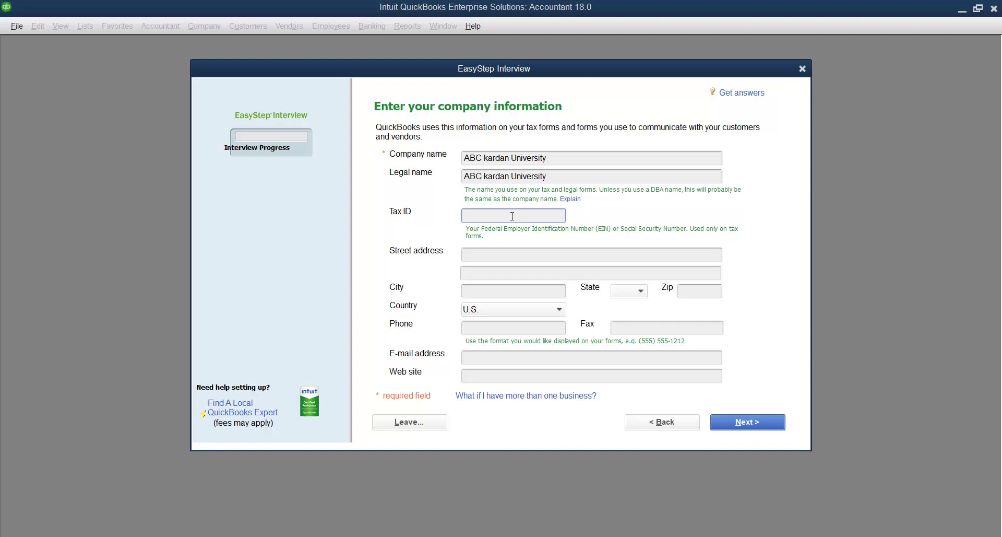
text(123456789)
drag(507, 215, 409, 210)
click(520, 217)
- Enter the company's street address, city and Zip code
click(482, 256)
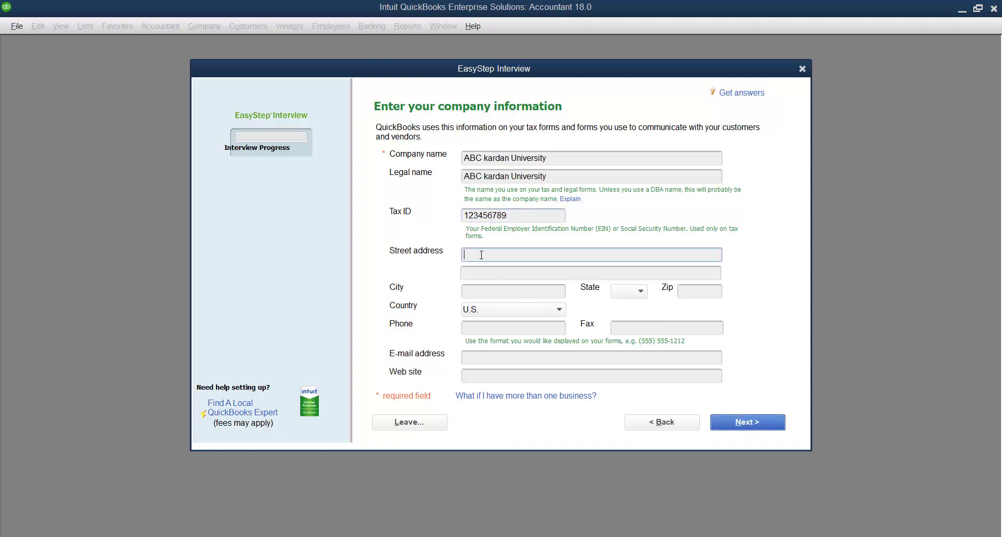
text(Pardan 2)
click(491, 289)
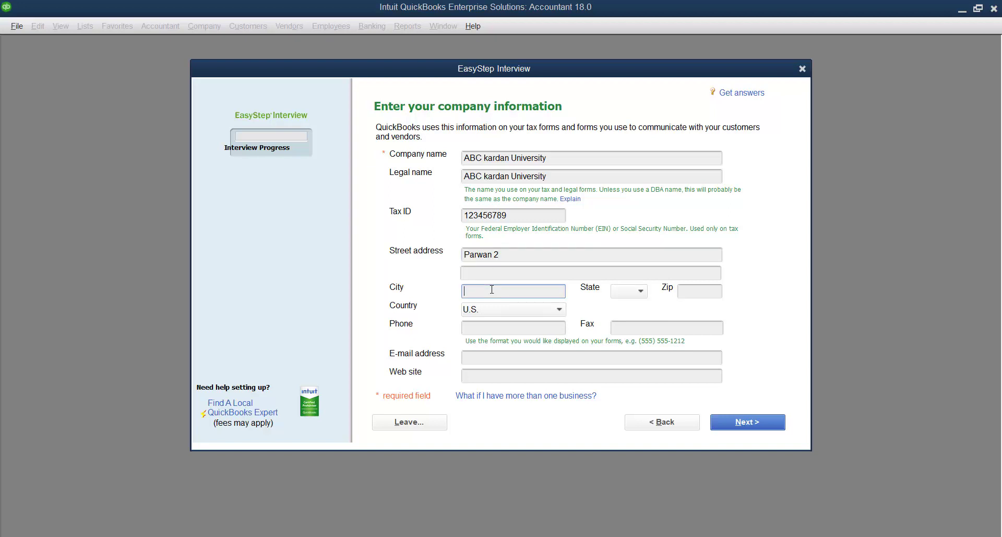
text(kabul)
click(702, 294)
text(2)
text(6006)
- Set the country to Other and enter the company phone number
click(554, 311)
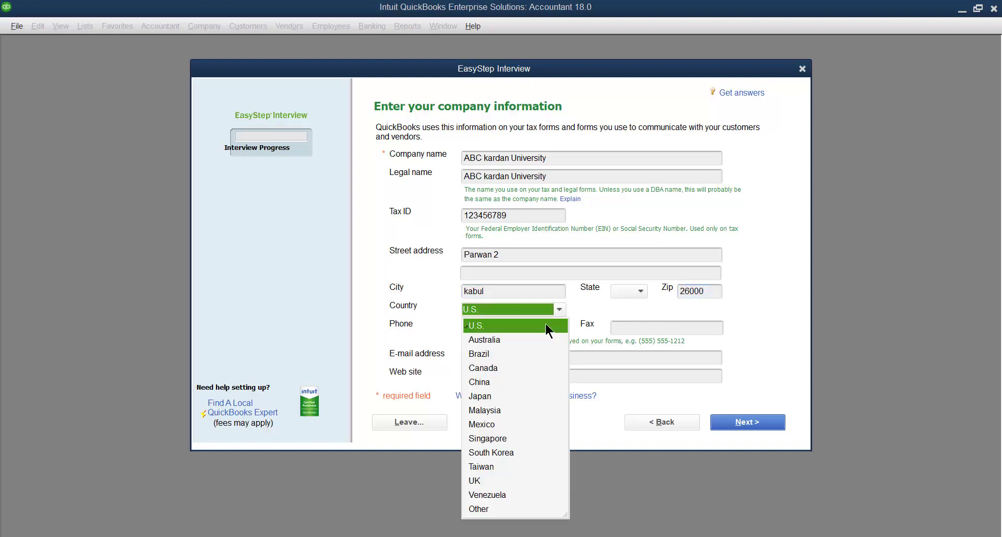
click(484, 511)
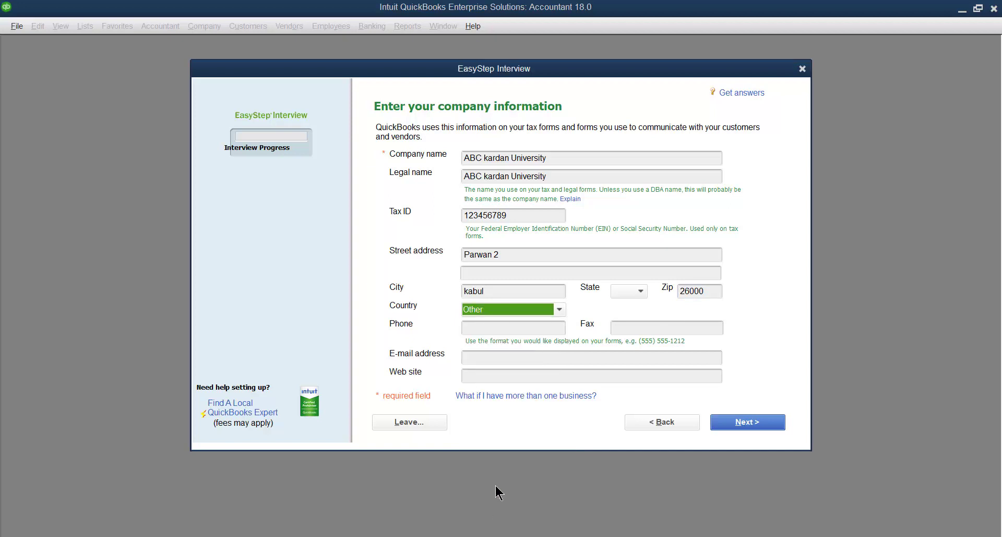
click(500, 326)
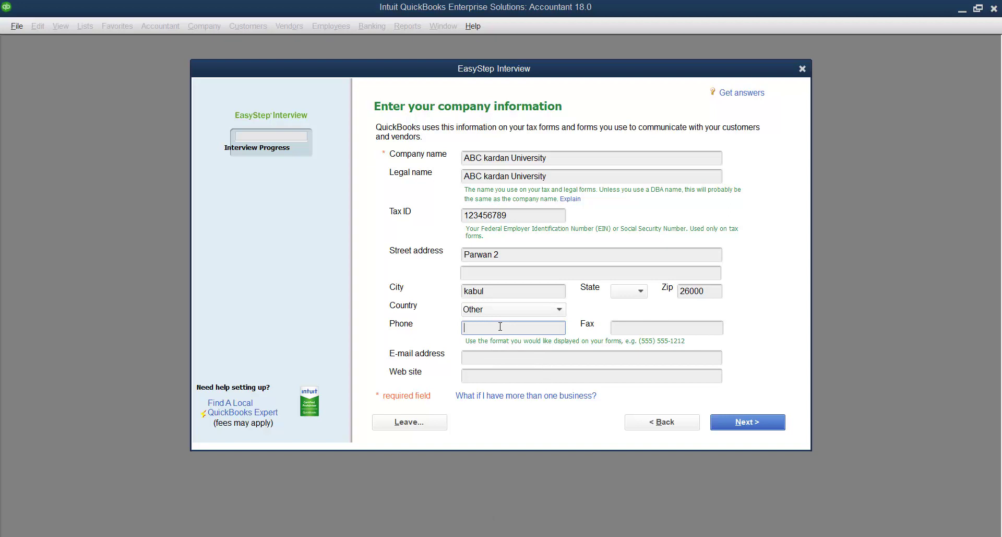
click(643, 332)
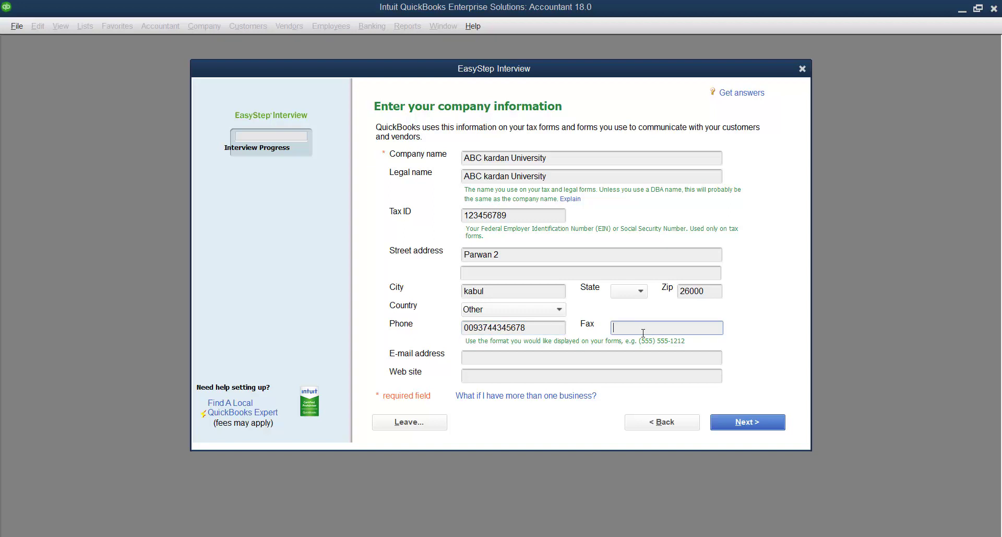
- Fill in the company's e-mail address, correcting a typo
click(510, 360)
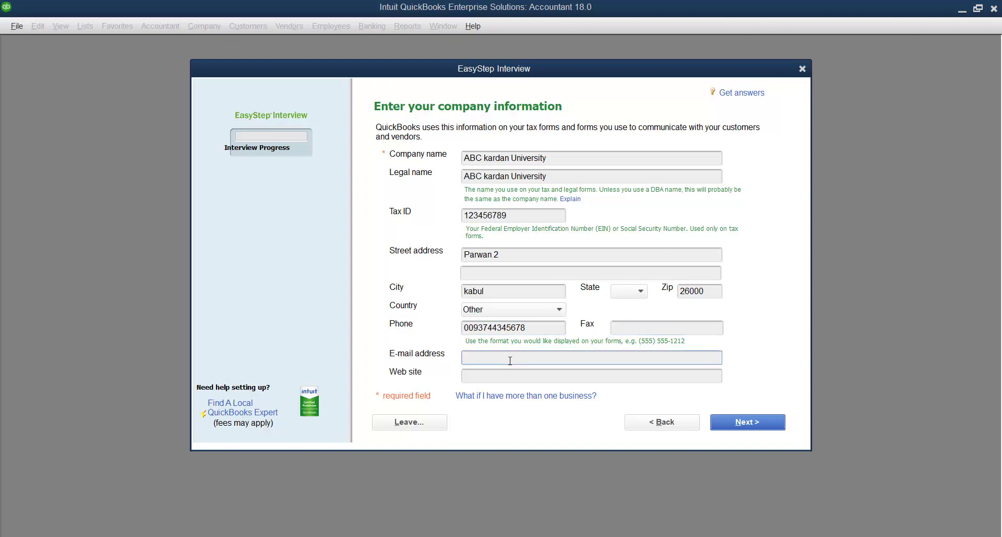
click(513, 374)
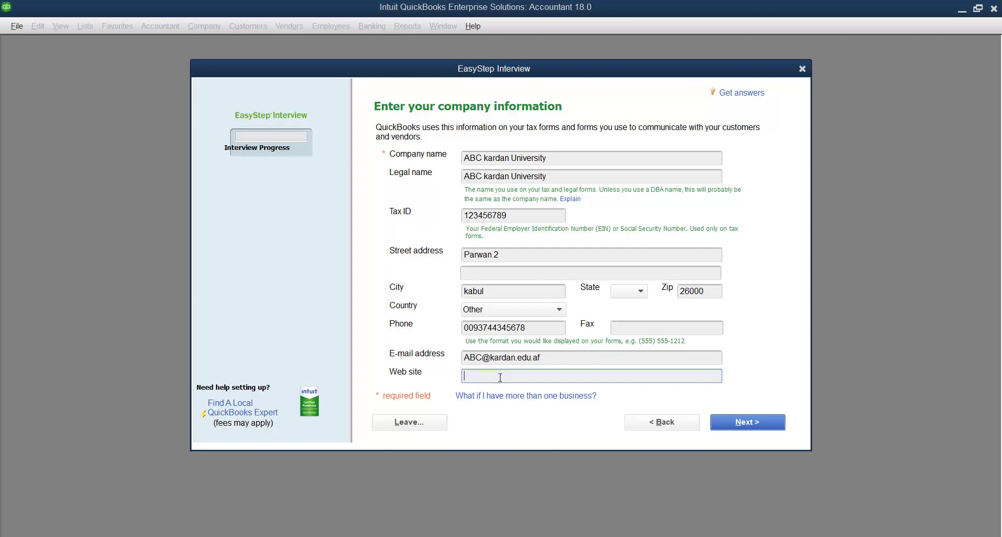
- Choose General Product-based Business as the industry and continue
click(748, 423)
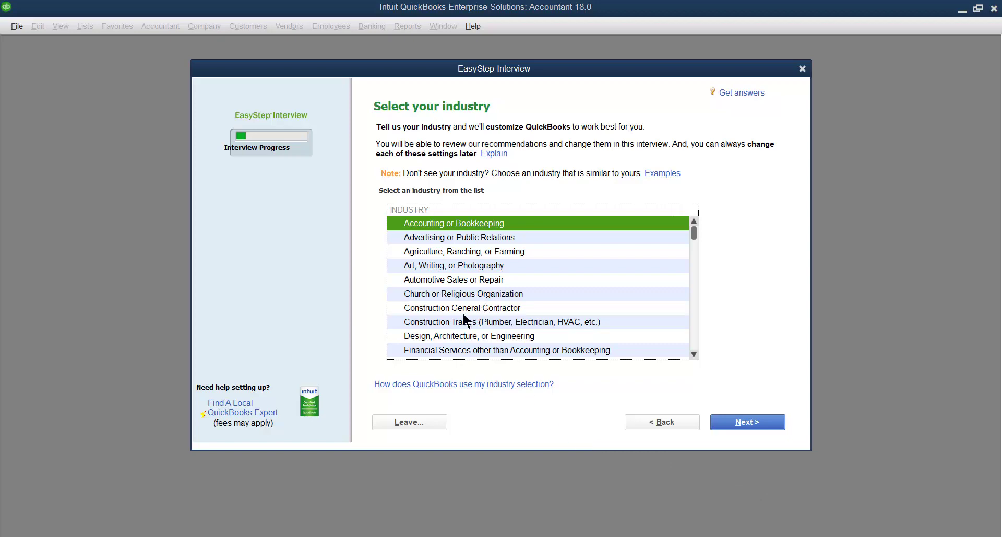
scroll(464, 315, down, 3)
scroll(464, 315, up, 3)
scroll(425, 275, down, 1)
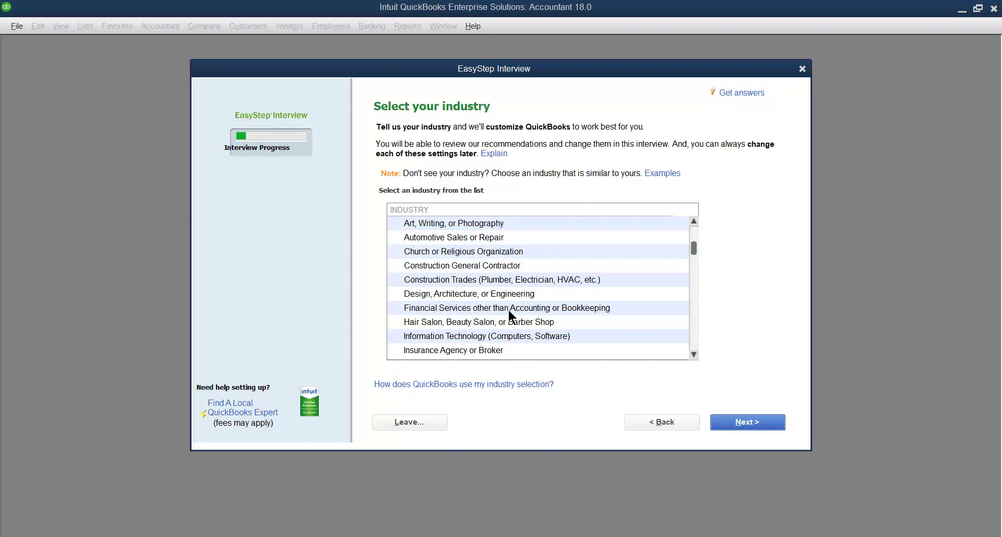
scroll(509, 311, down, 6)
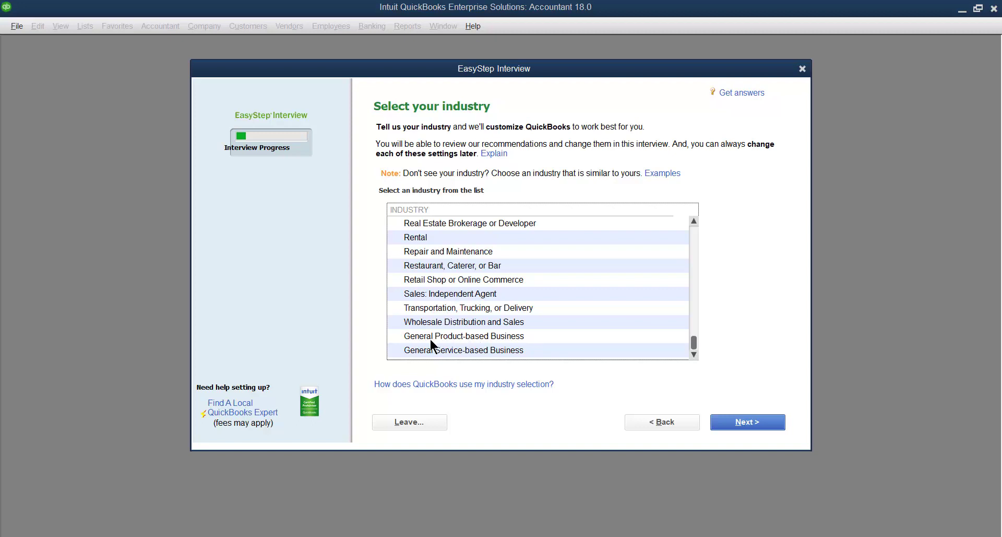
click(475, 338)
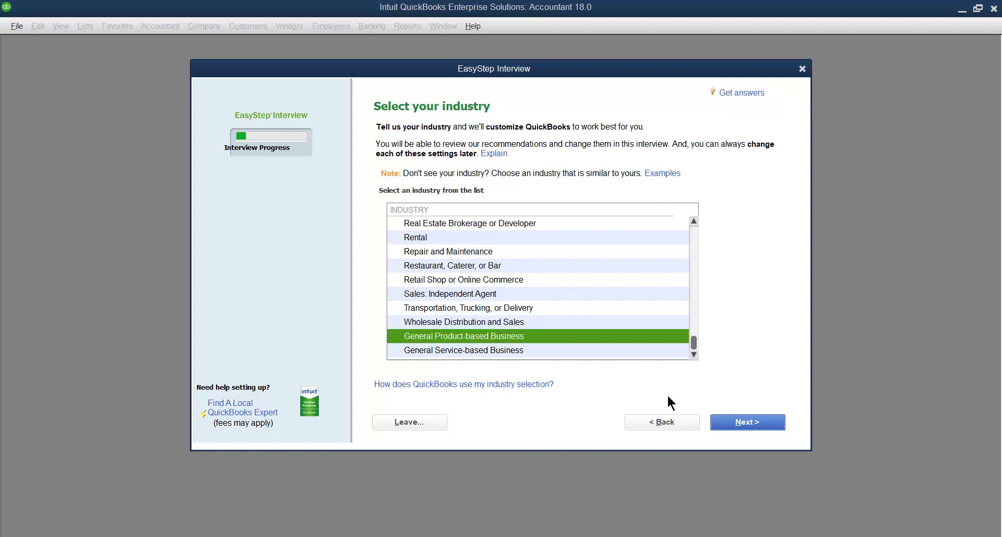
click(740, 427)
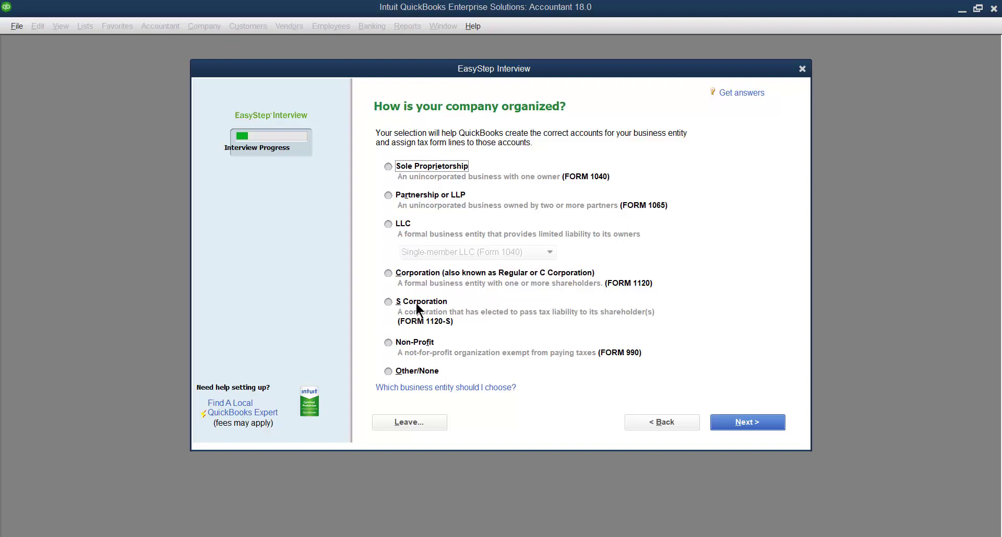
- Choose Partnership or LLP as the company structure and continue
click(389, 200)
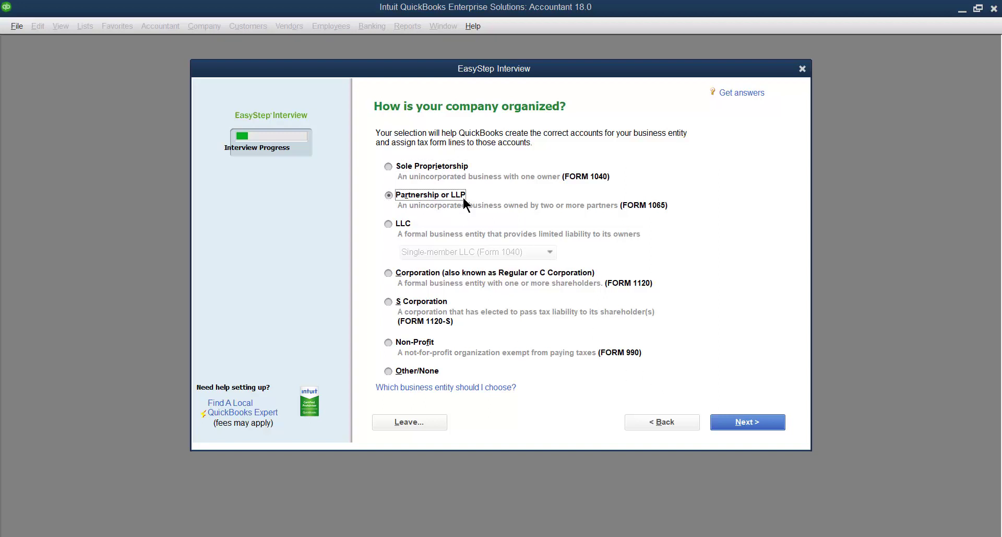
click(744, 429)
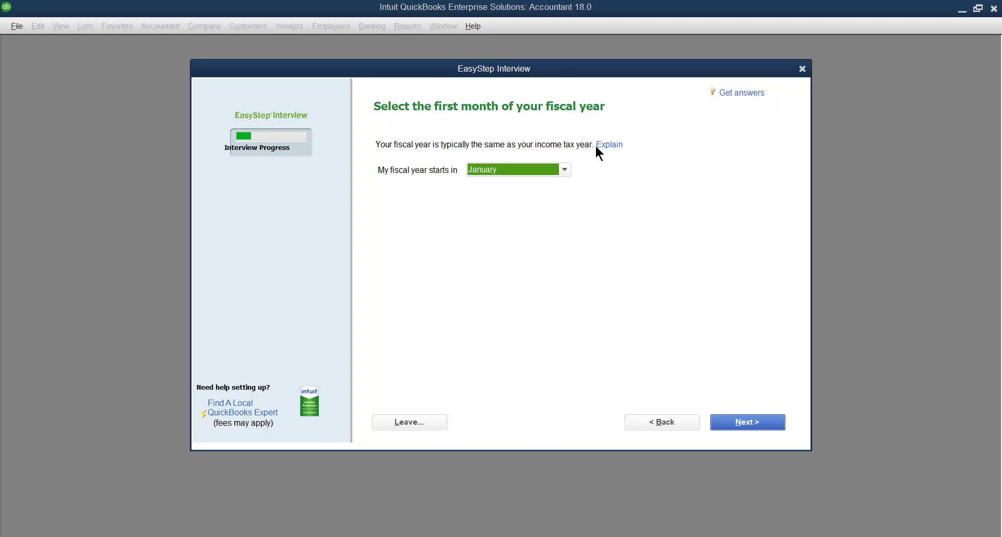
- Keep January as the fiscal year's first month and continue
click(566, 170)
click(500, 185)
click(742, 422)
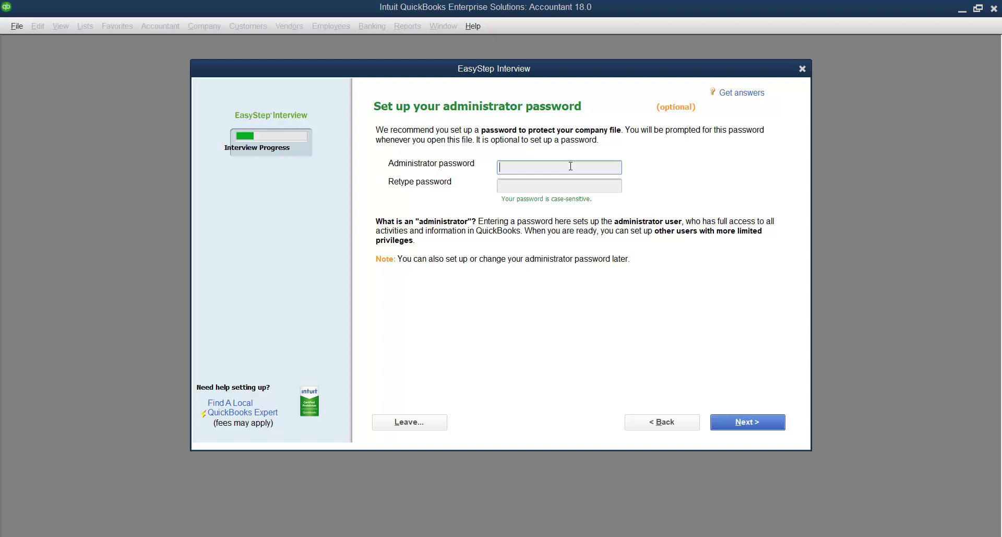
- Enter and confirm the administrator password, then continue
text(••••••••••)
click(527, 182)
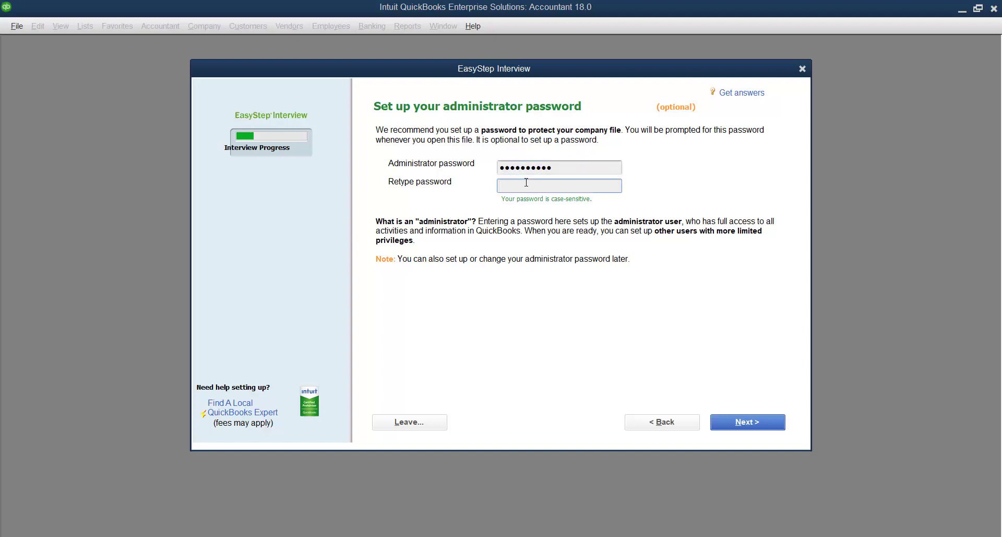
text(••••••••••)
click(744, 424)
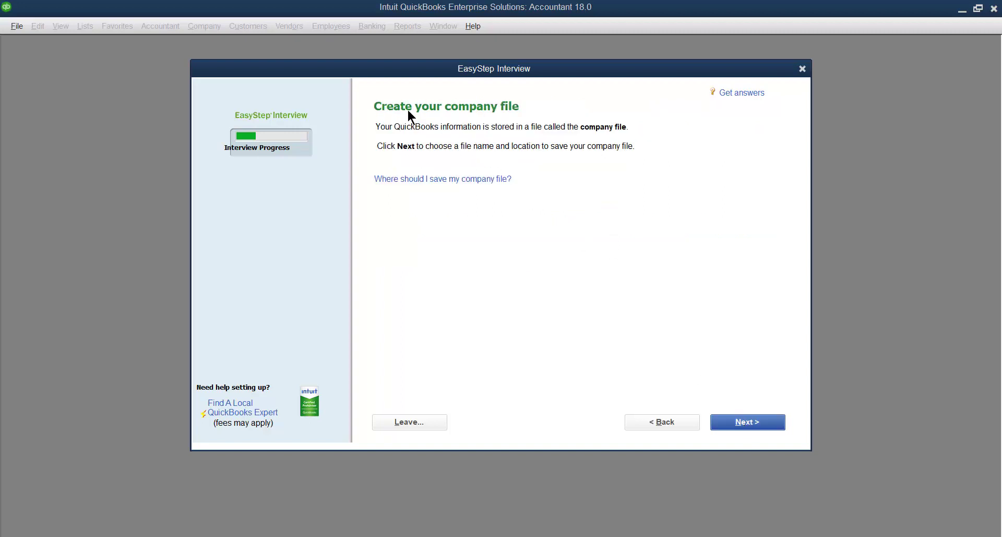
- Save 'ABC kardan University' company file in Desktop's quickbook files folder
click(742, 421)
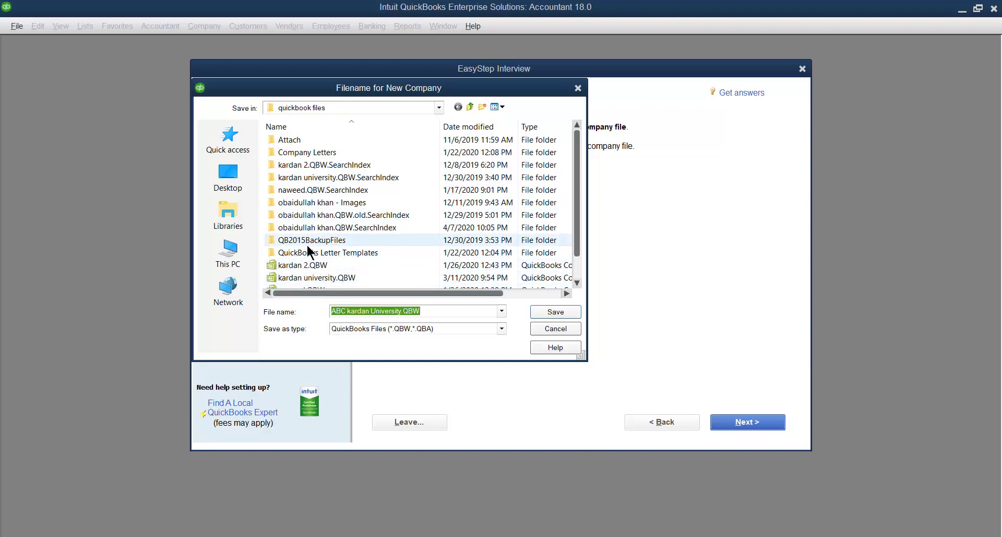
click(228, 180)
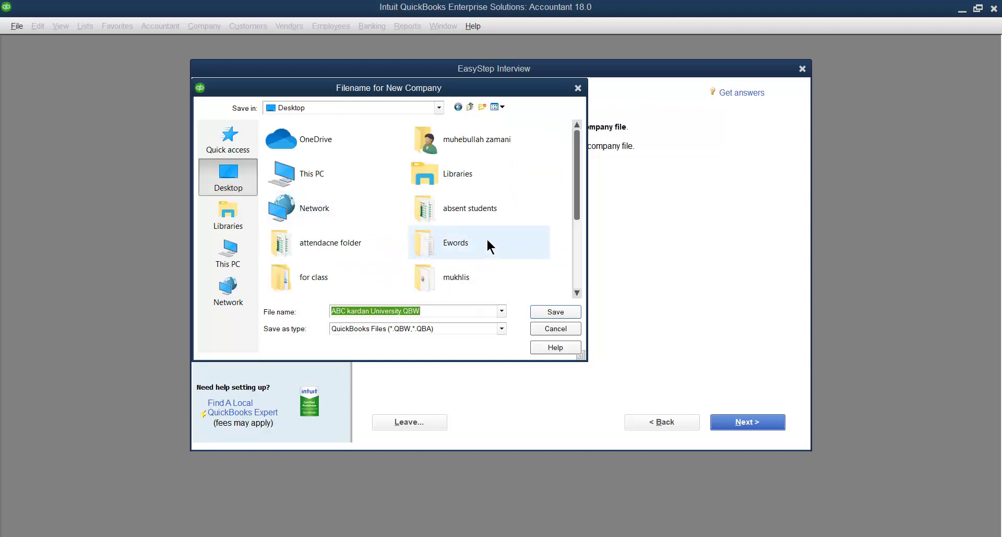
scroll(374, 244, down, 4)
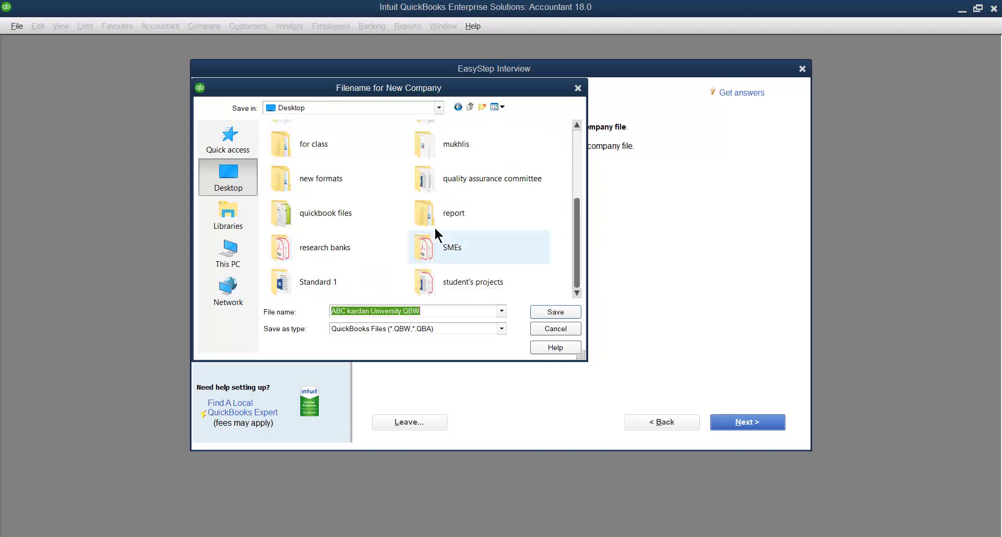
click(332, 214)
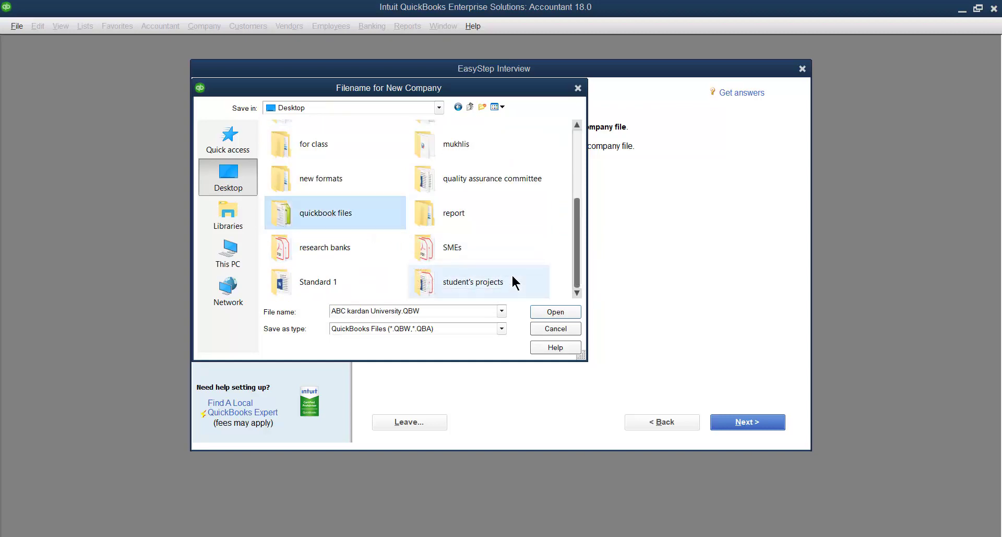
click(552, 312)
click(549, 312)
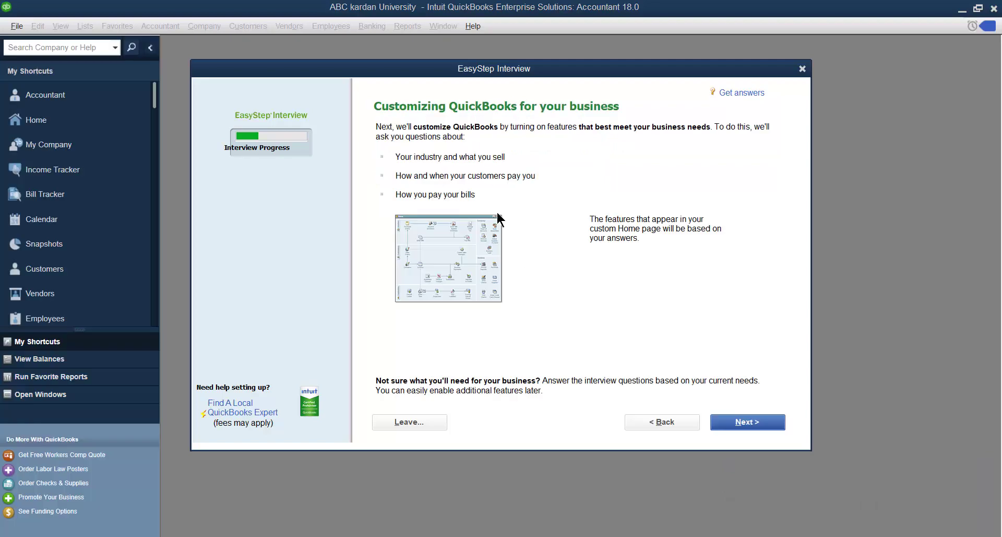
- Confirm the January fiscal start and advance past the Customizing QuickBooks overview
click(659, 426)
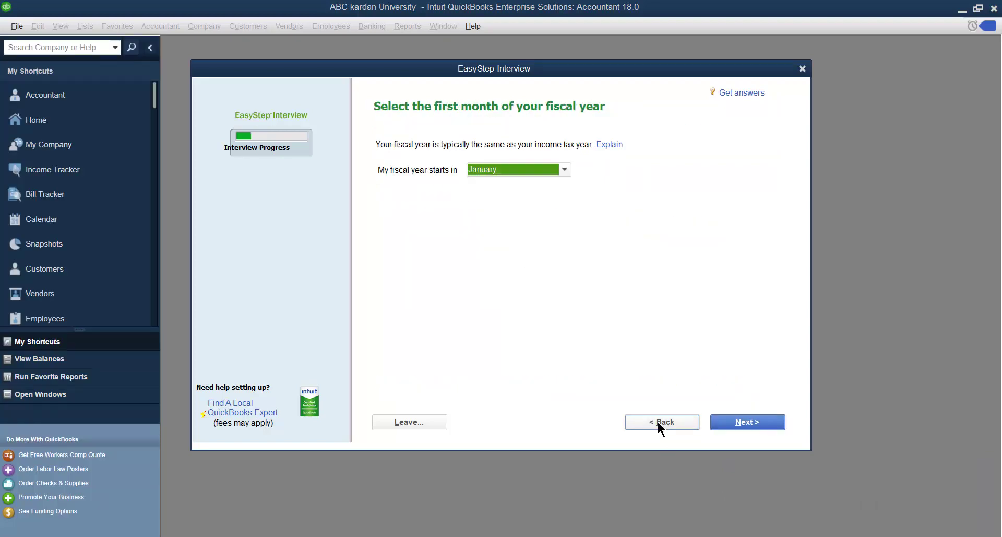
click(739, 421)
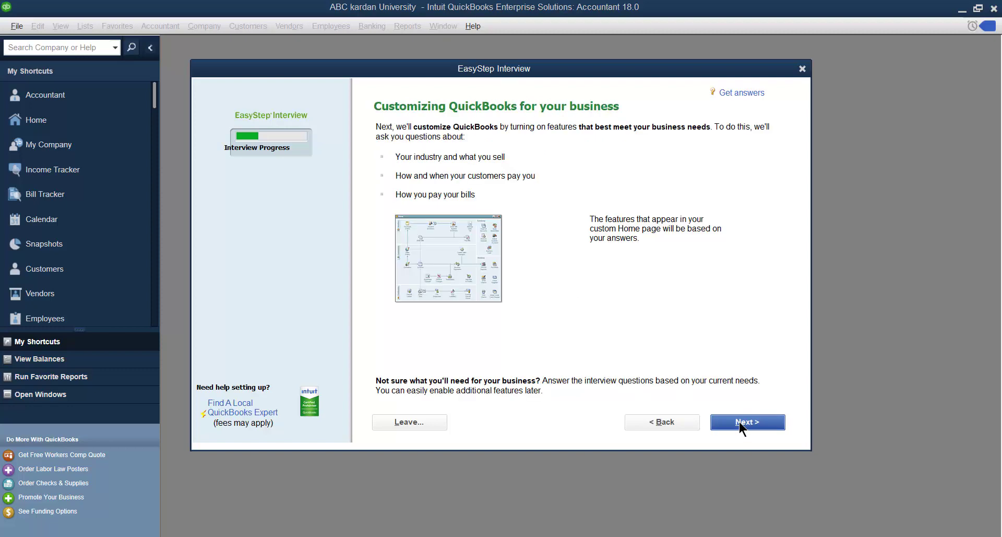
click(680, 422)
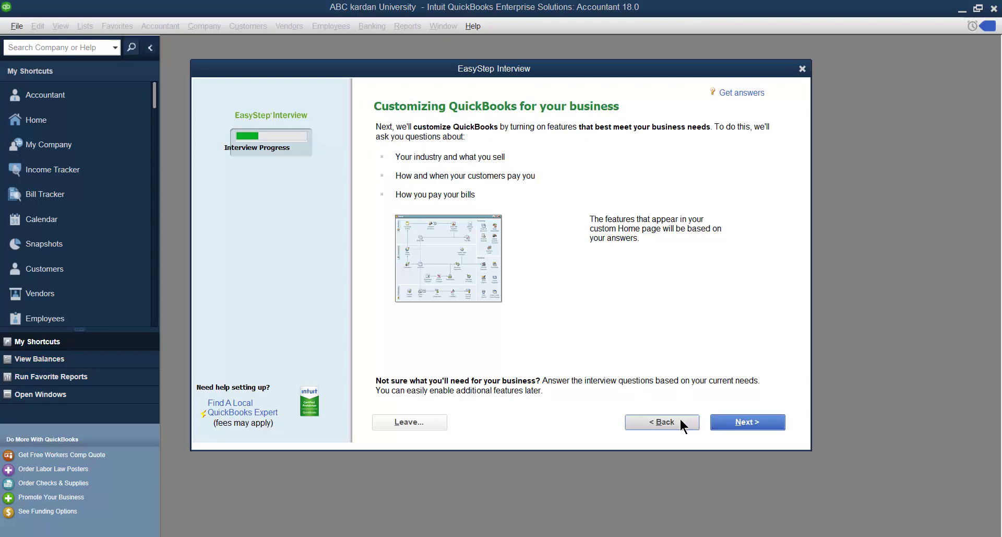
click(741, 421)
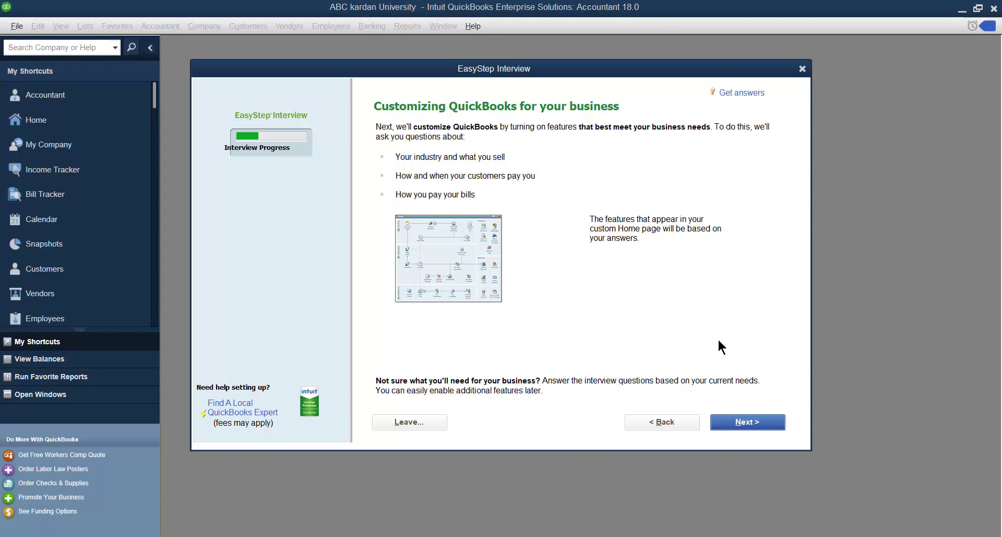
click(747, 424)
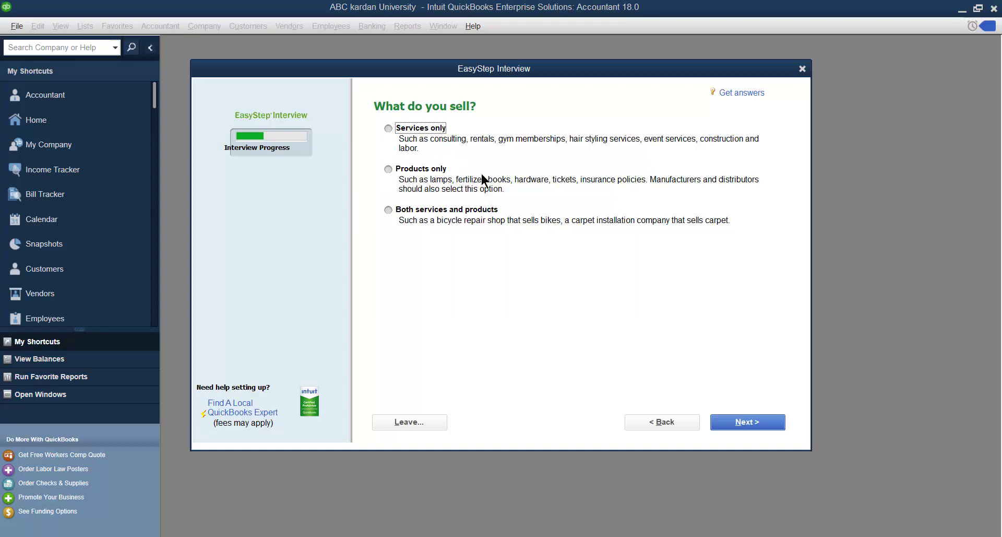
- Answer 'Both services and products' to What do you sell? and continue
click(389, 210)
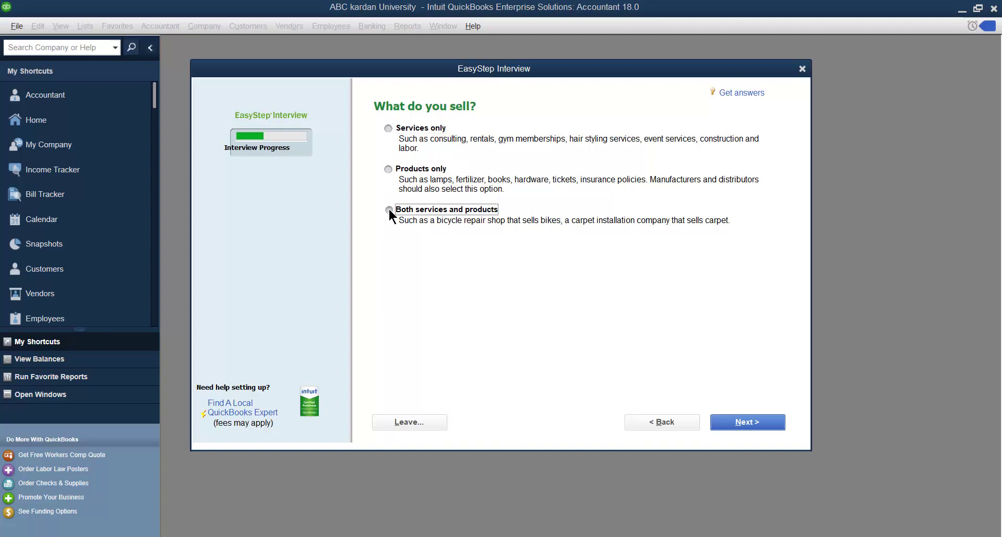
click(754, 425)
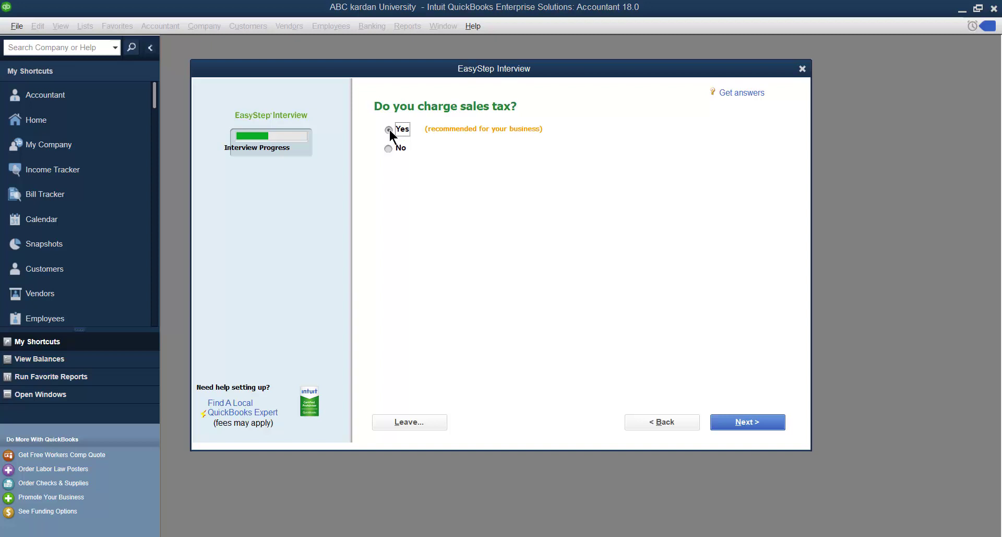
- Keep Yes for charging sales tax and advance to the estimates question
click(751, 421)
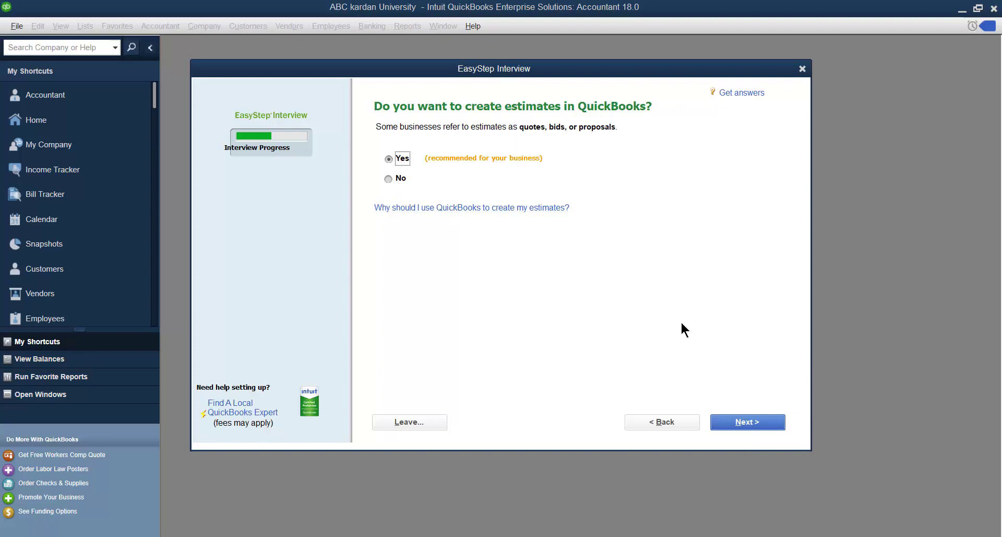
- Keep Yes for creating estimates and advance to the sales-order tracking question
click(741, 421)
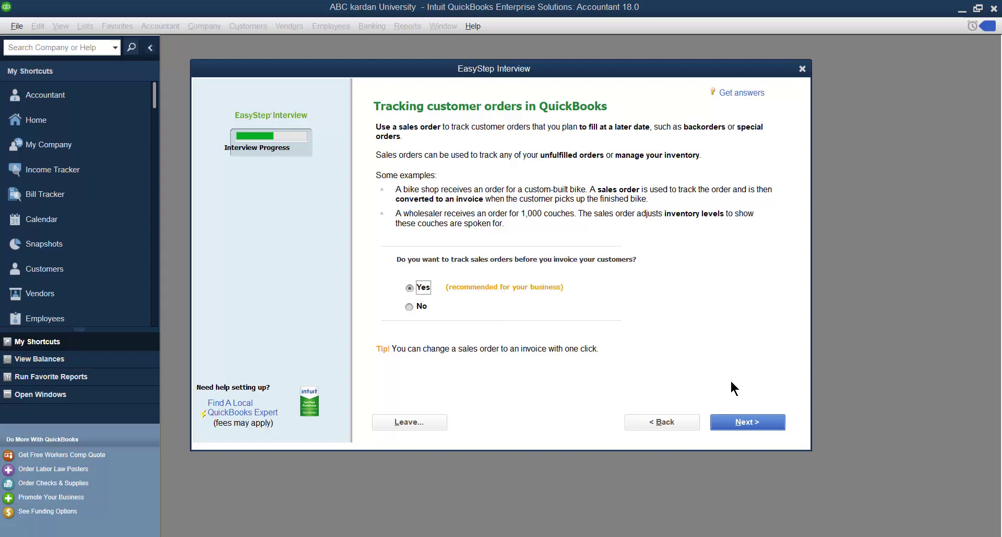
- Keep Yes for both tracking sales orders and using billing statements
click(744, 424)
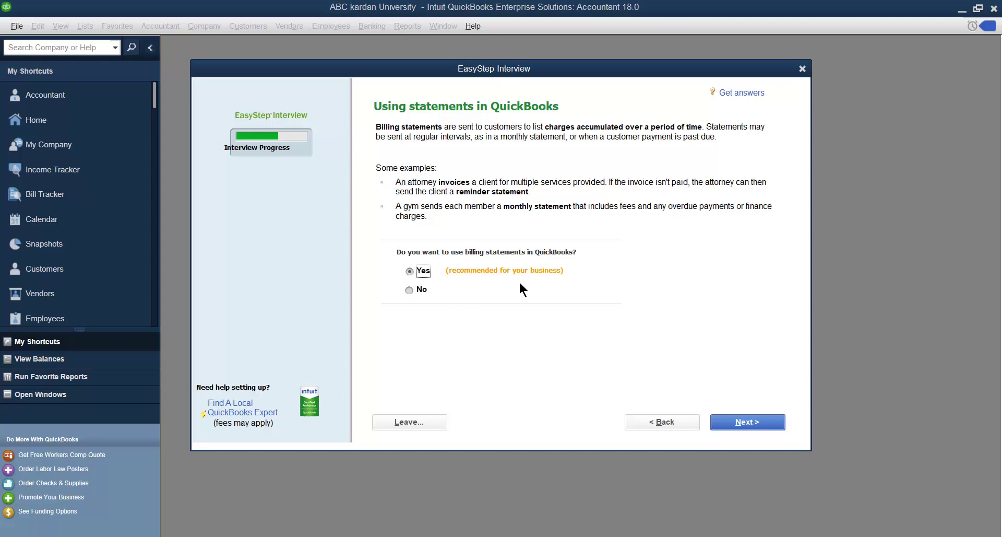
click(744, 423)
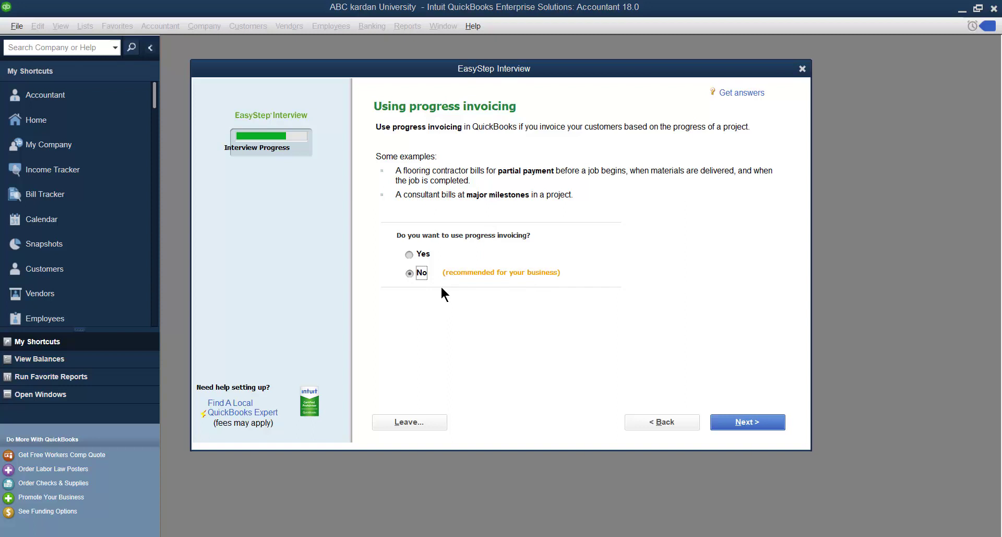
- Answer Yes to progress invoicing and keep Yes for tracking bills you owe
click(410, 254)
click(736, 424)
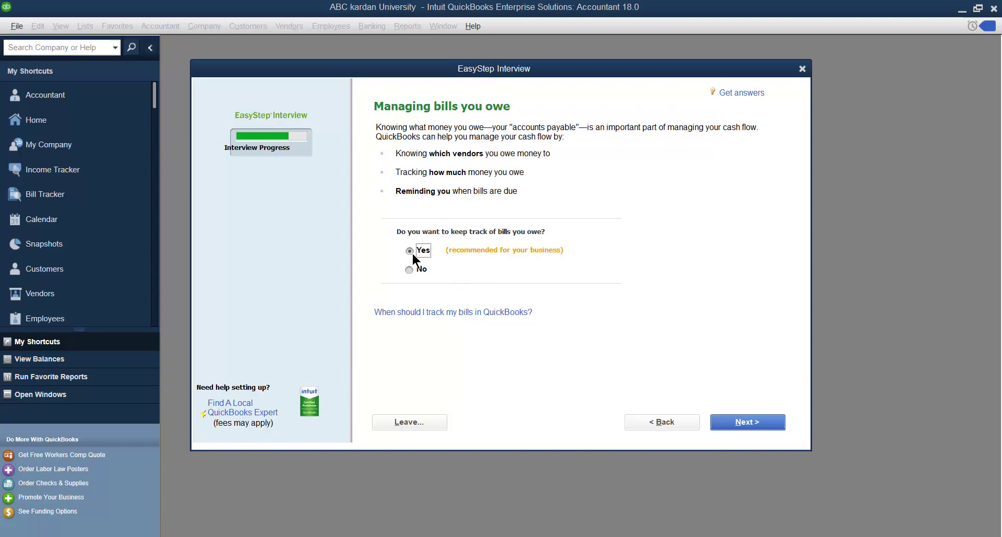
click(744, 421)
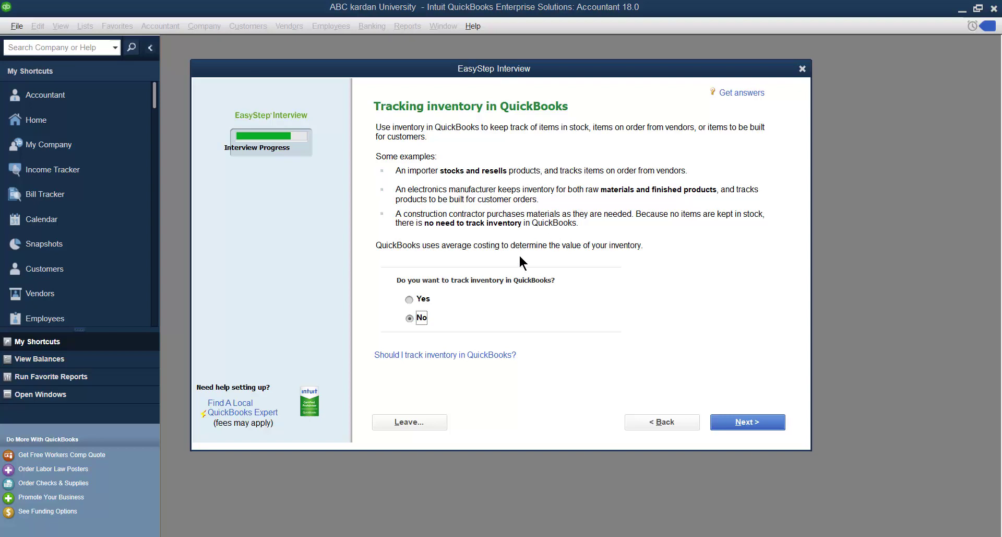
- Answer Yes to tracking inventory and Yes to tracking time
click(410, 299)
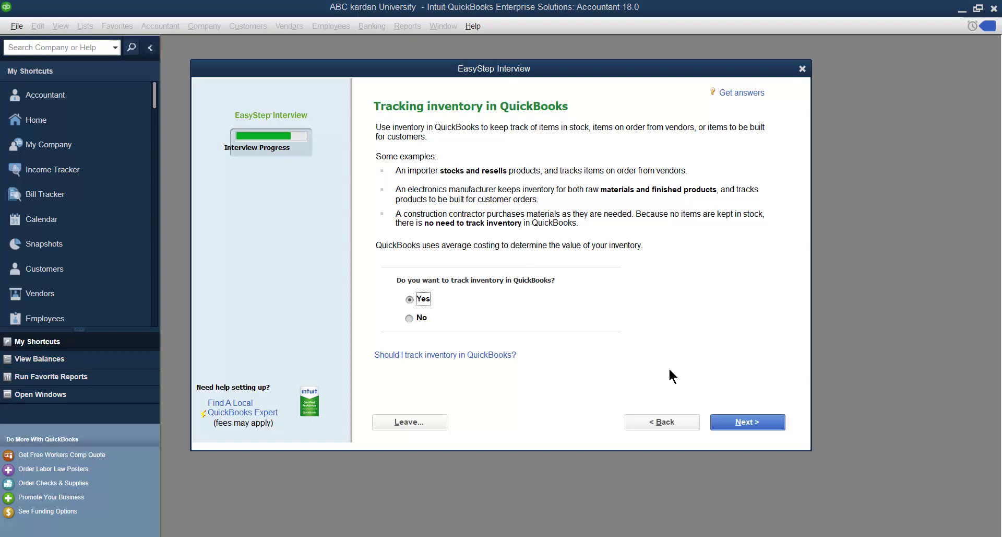
click(750, 423)
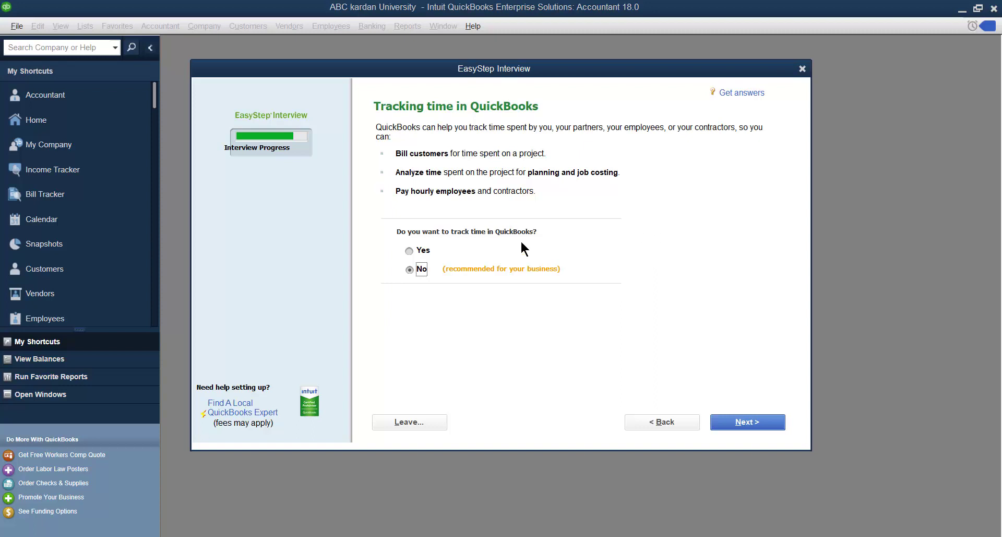
click(410, 252)
click(745, 417)
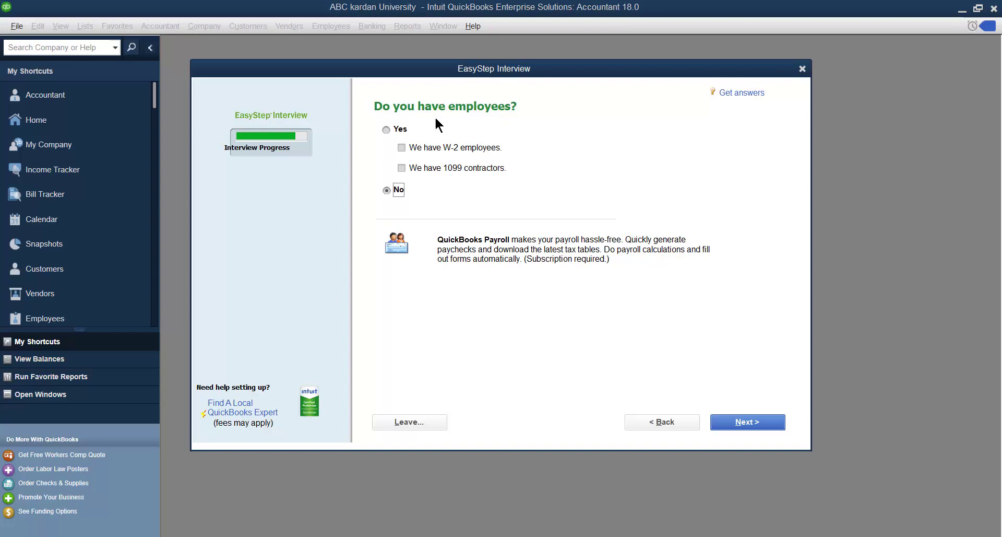
- Answer Yes to having employees, with both W-2 employees and 1099 contractors checked
click(405, 130)
click(402, 148)
click(402, 169)
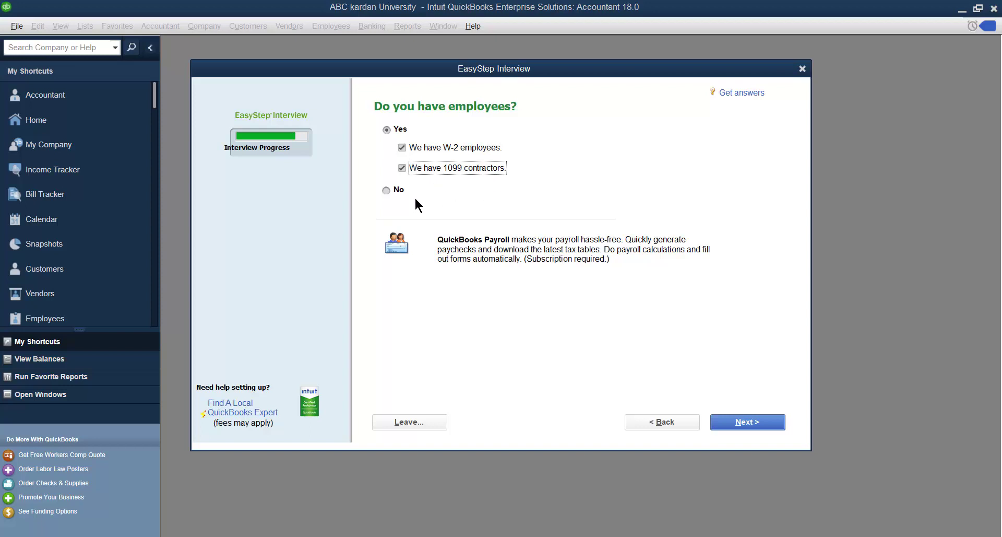
click(743, 424)
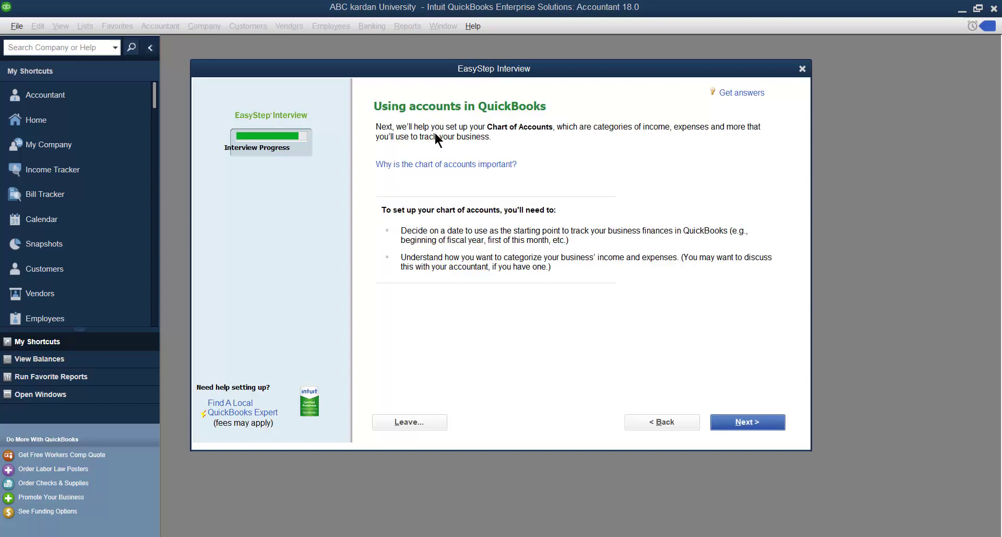
- Set the company start date to the fiscal year beginning, 01/01/2020
click(752, 422)
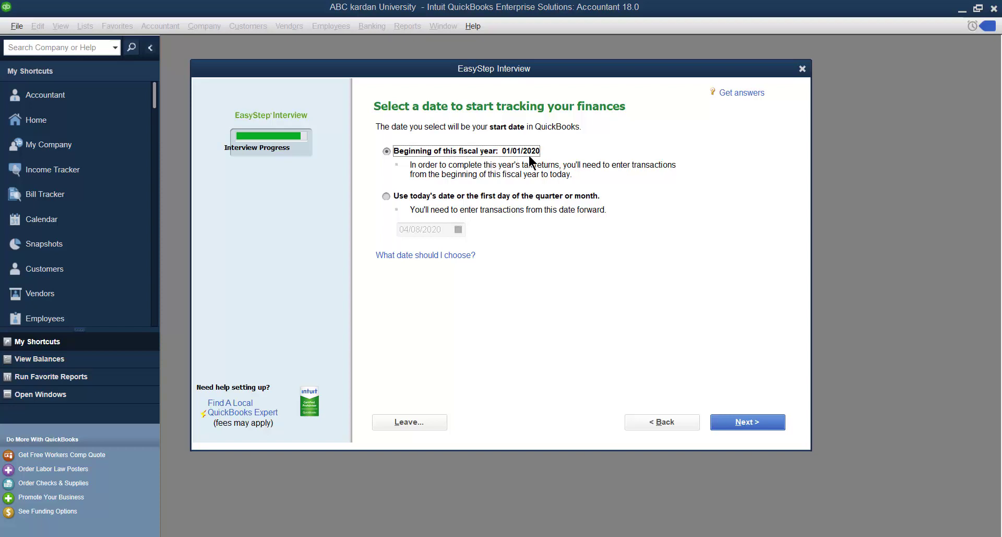
click(387, 197)
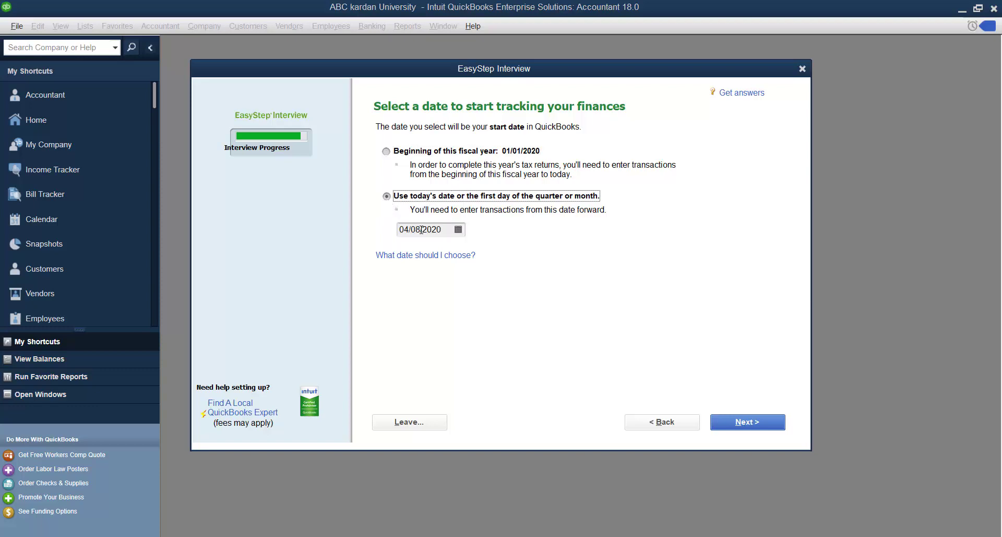
click(386, 151)
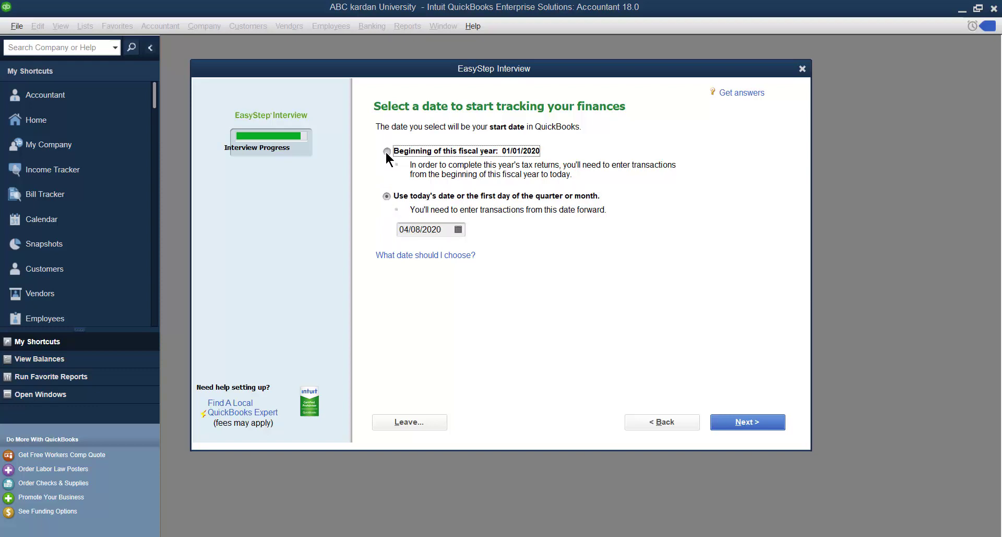
click(739, 421)
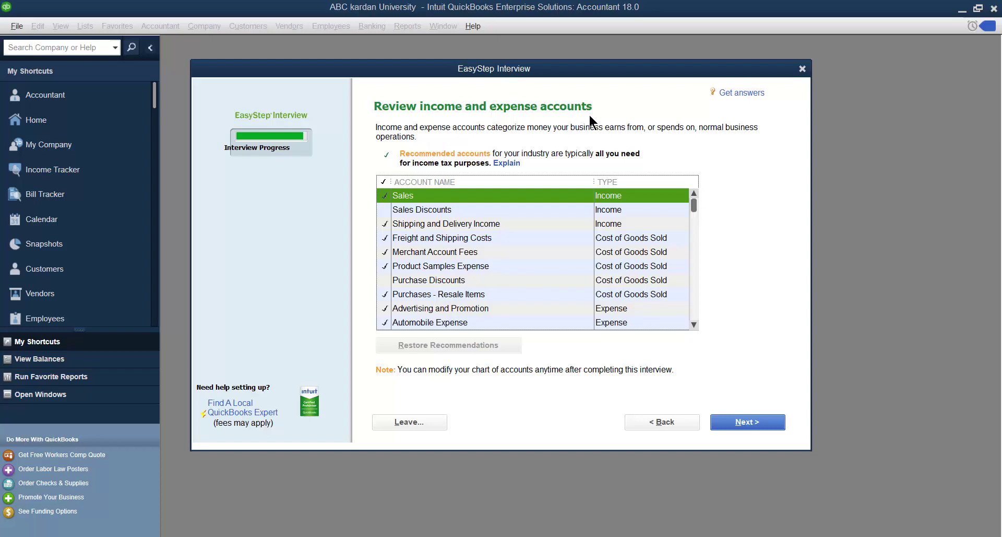
- Add Sales Discounts, Purchase Discounts and the General Liability, Health, Life/Disability and Worker's Compensation insurance accounts
scroll(460, 267, down, 1)
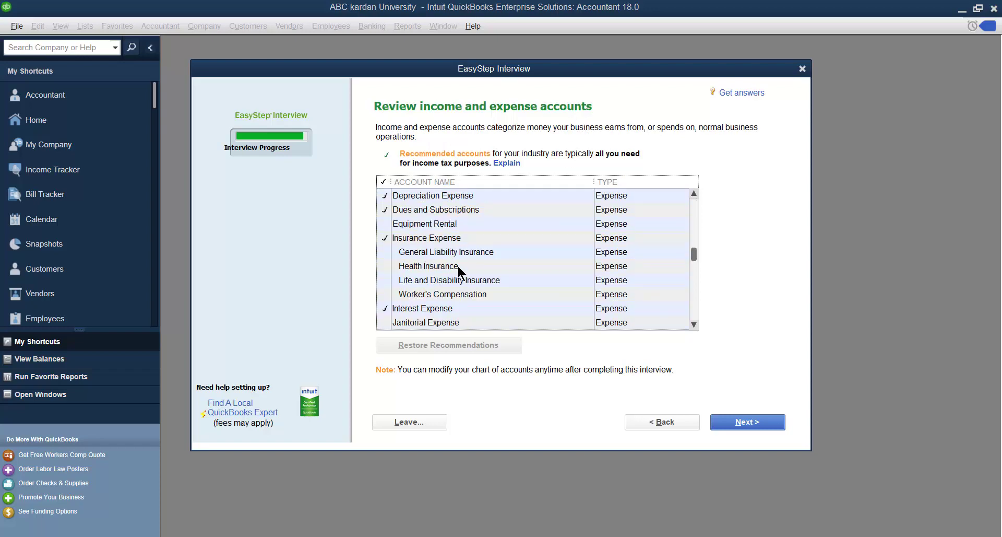
scroll(458, 266, up, 1)
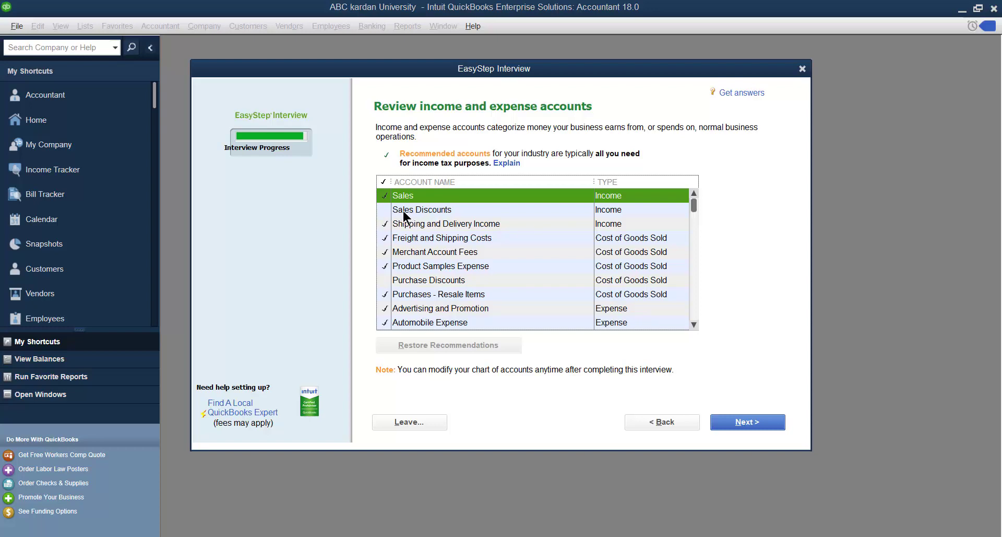
click(386, 210)
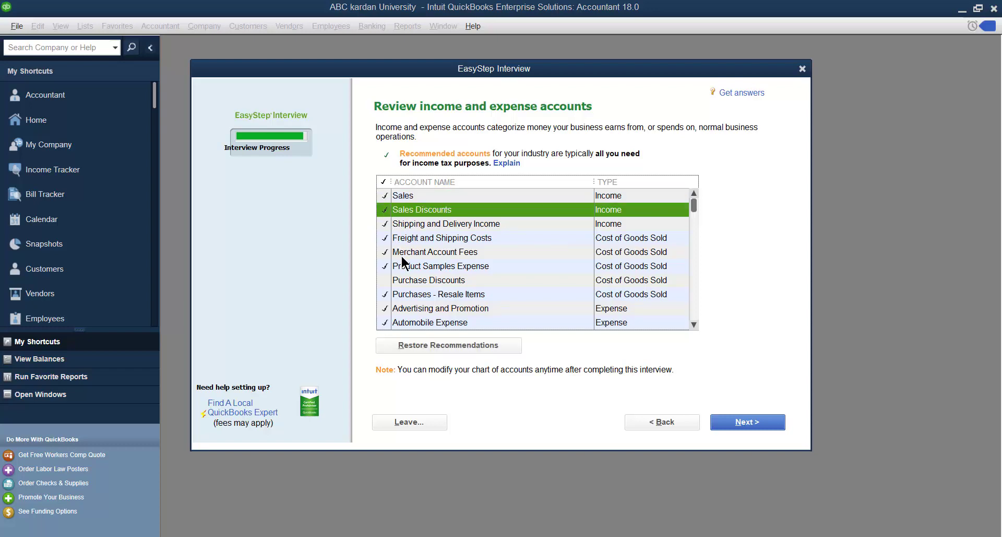
click(391, 280)
scroll(400, 277, down, 2)
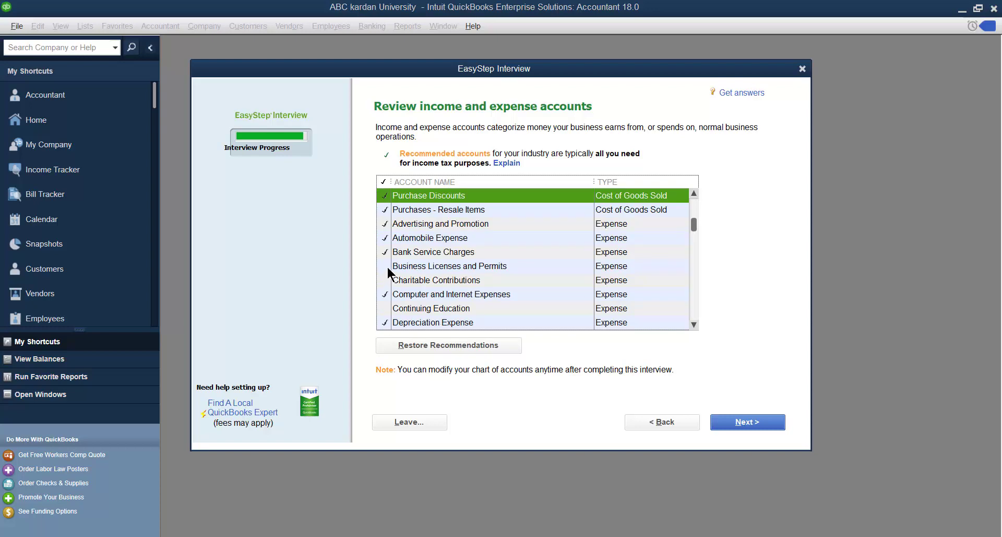
scroll(387, 265, down, 1)
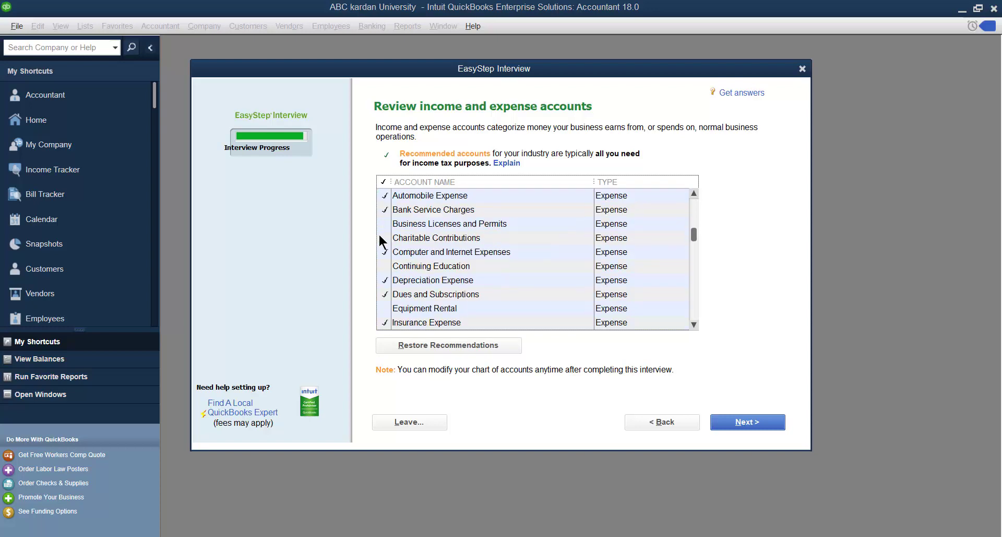
scroll(406, 265, down, 1)
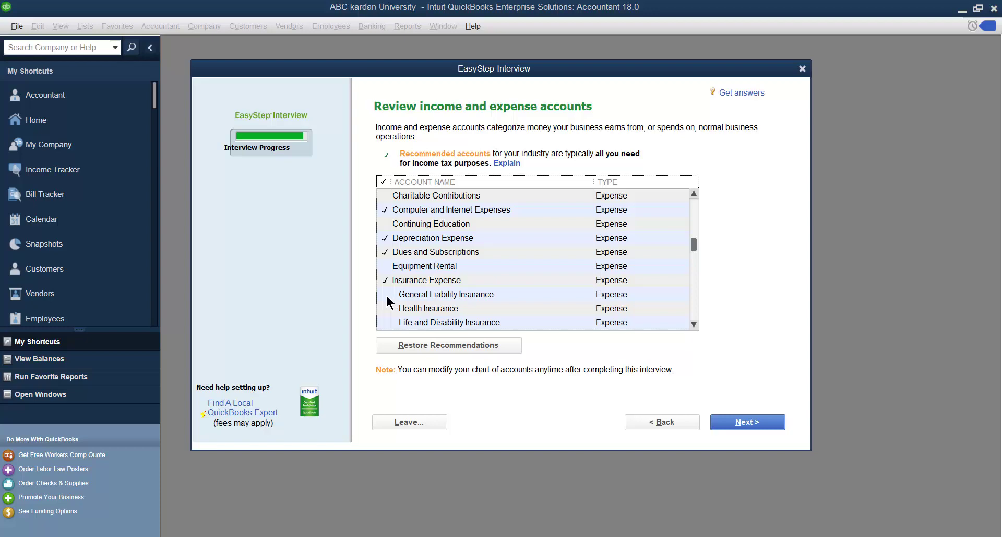
click(386, 294)
scroll(407, 302, down, 1)
click(384, 266)
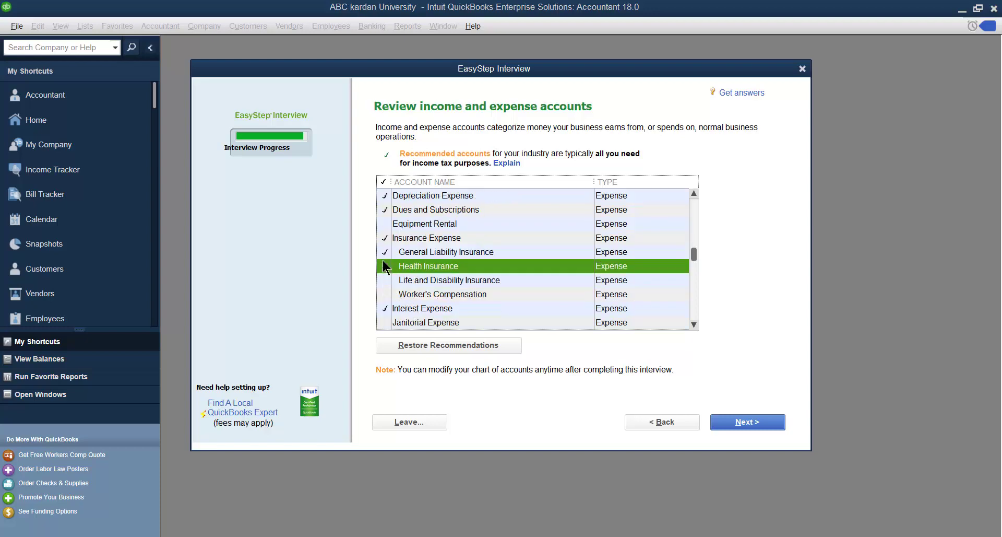
click(388, 280)
click(389, 295)
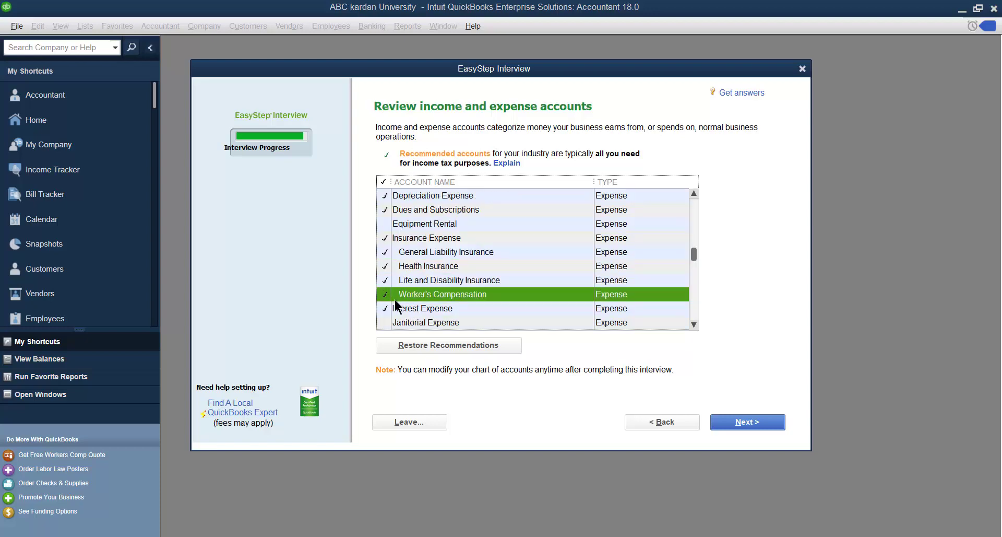
- Add the remaining expense and other-income accounts, such as Interest Income, leaving Political Contributions unchecked
scroll(395, 303, down, 2)
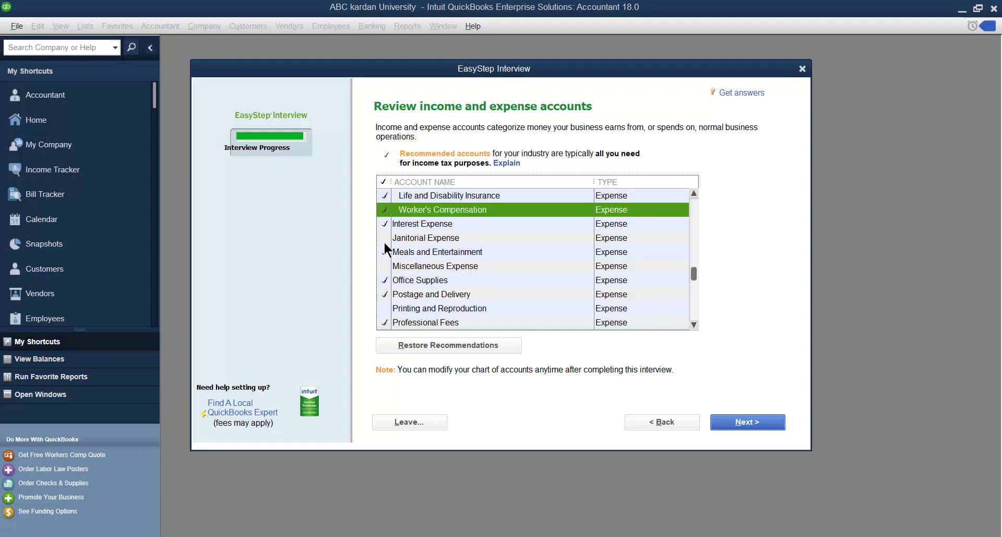
scroll(397, 271, down, 1)
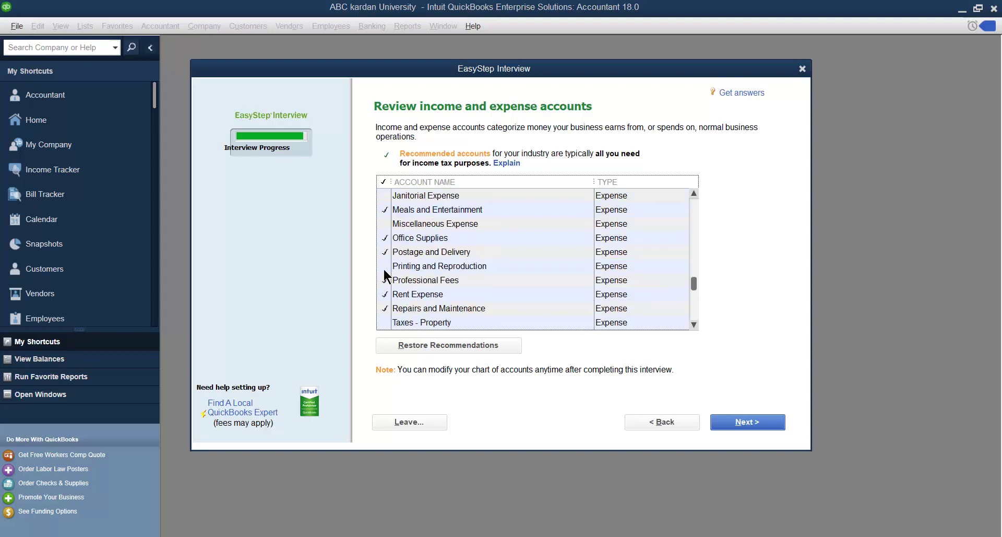
click(385, 267)
click(386, 224)
scroll(407, 285, down, 3)
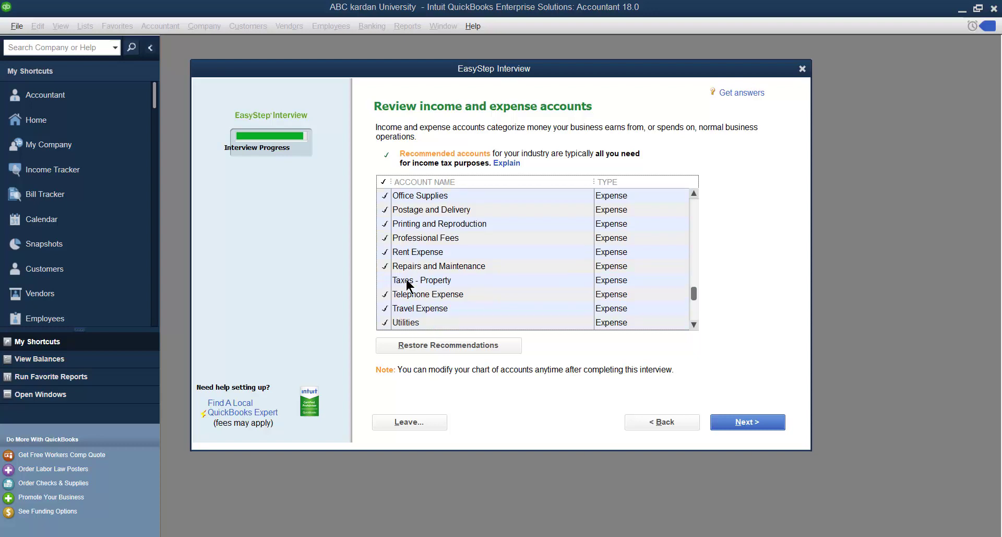
click(386, 197)
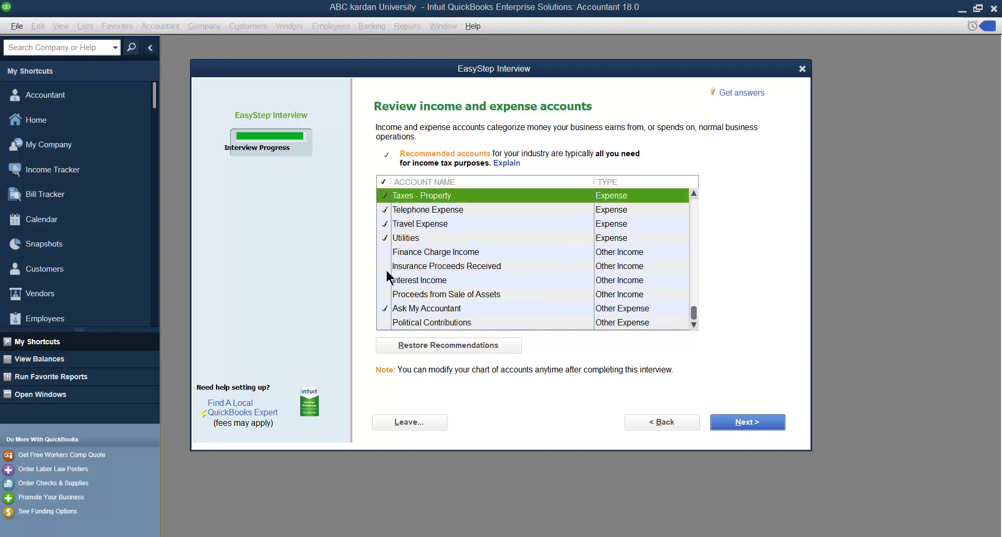
click(385, 252)
click(385, 267)
click(385, 280)
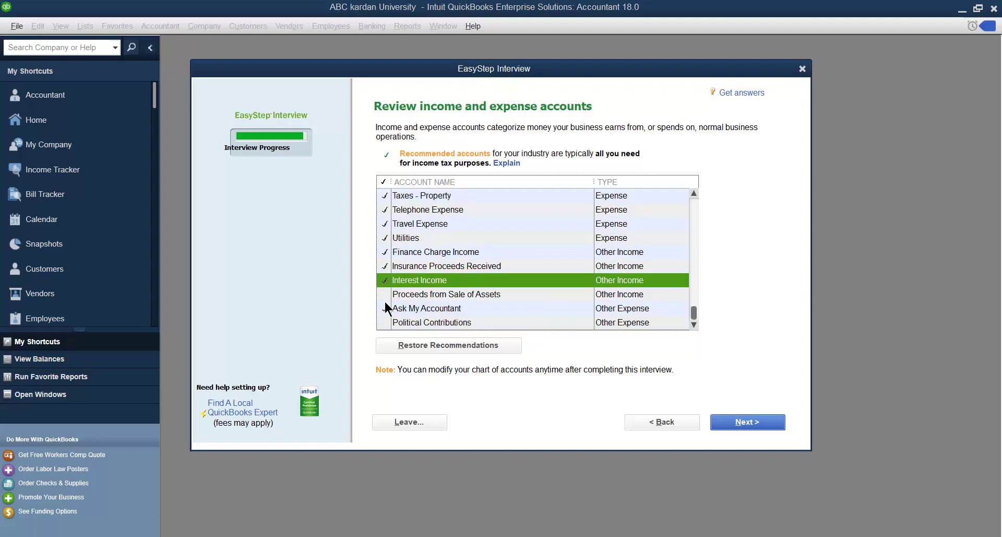
click(383, 294)
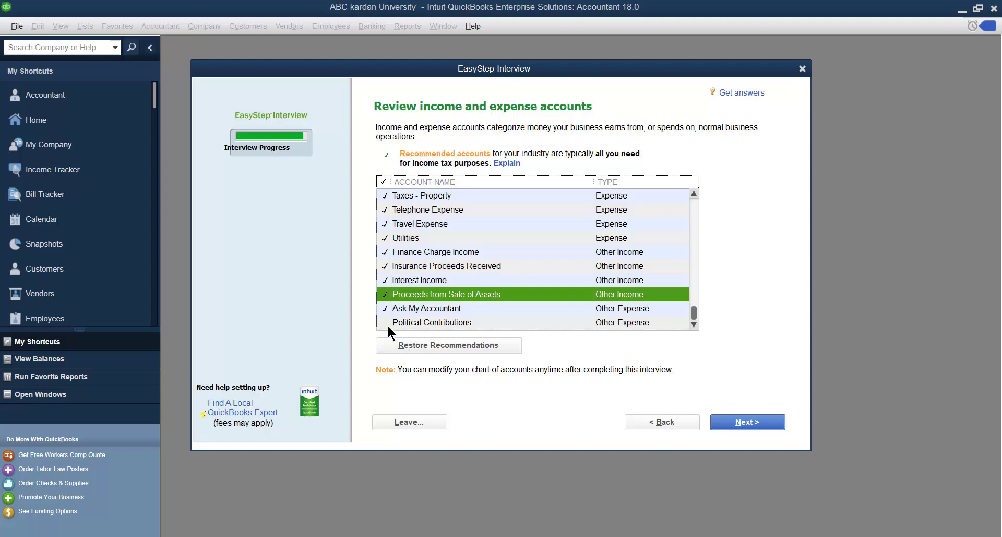
click(386, 322)
click(387, 322)
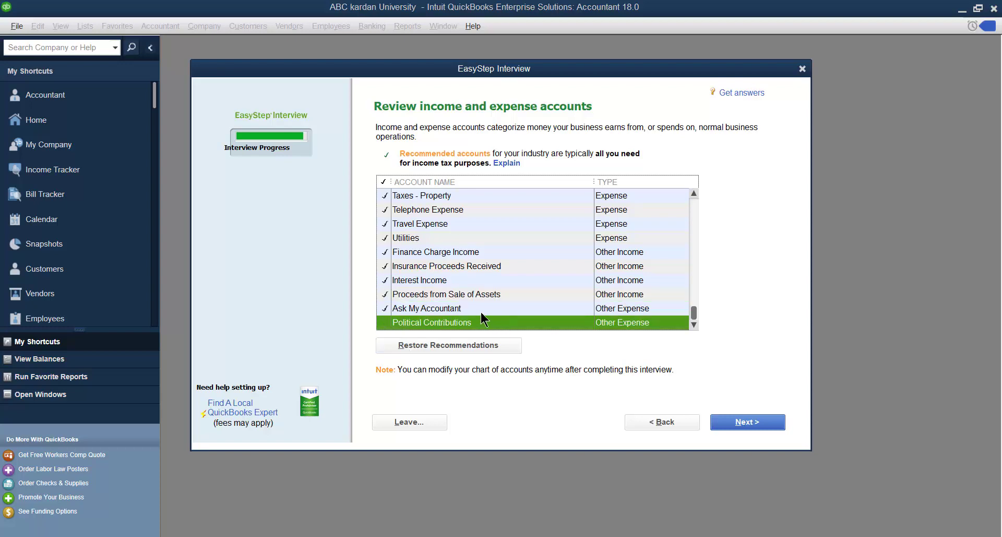
scroll(392, 316, up, 5)
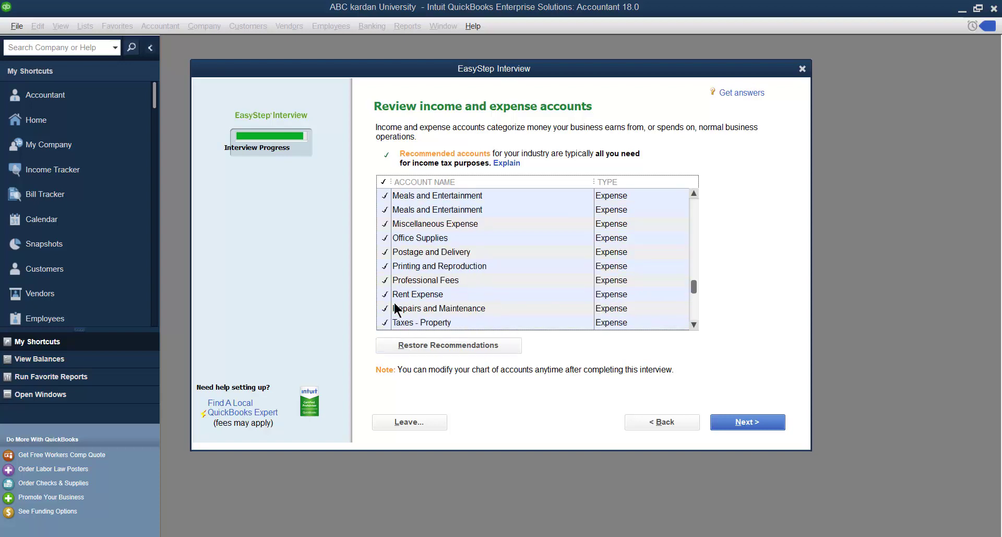
scroll(386, 286, up, 7)
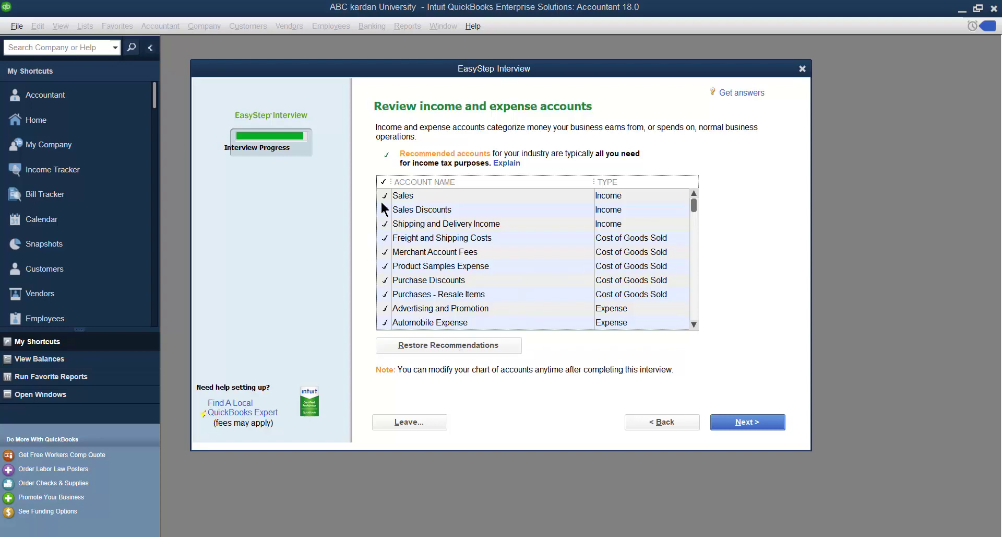
click(739, 421)
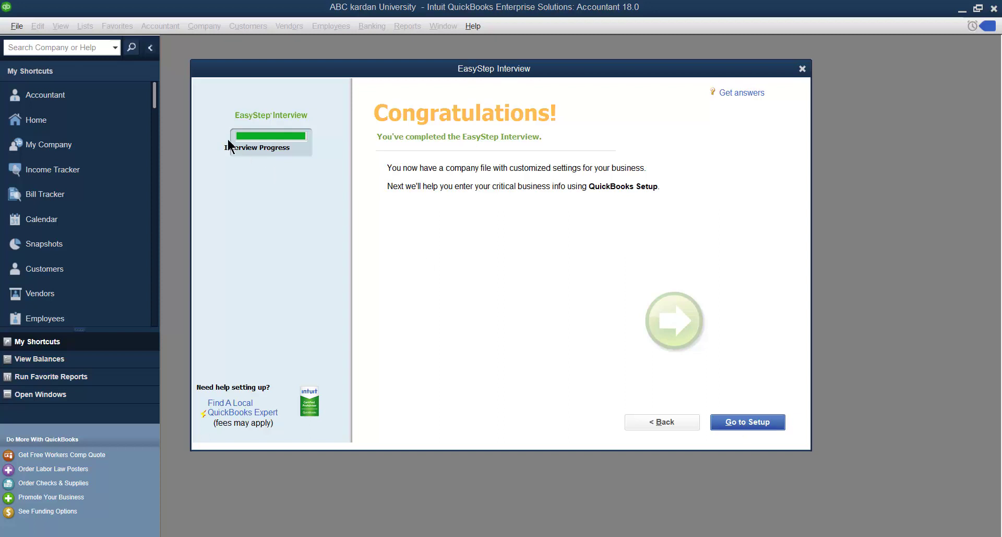
- Leave the interview's Congratulations page for the QuickBooks Desktop Setup screen
click(748, 421)
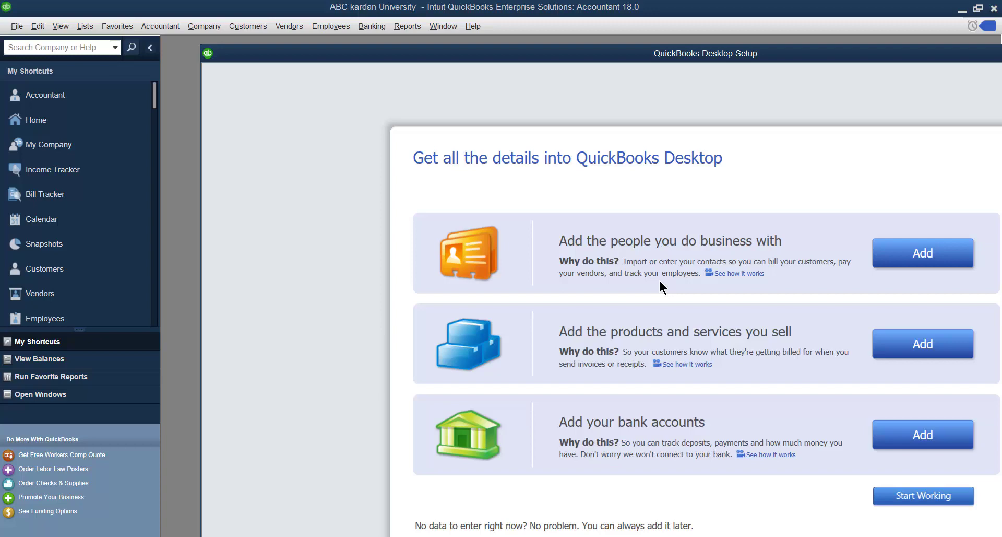
- Open adding customers, vendors and employees, then cancel back to the setup overview without adding anyone
click(920, 259)
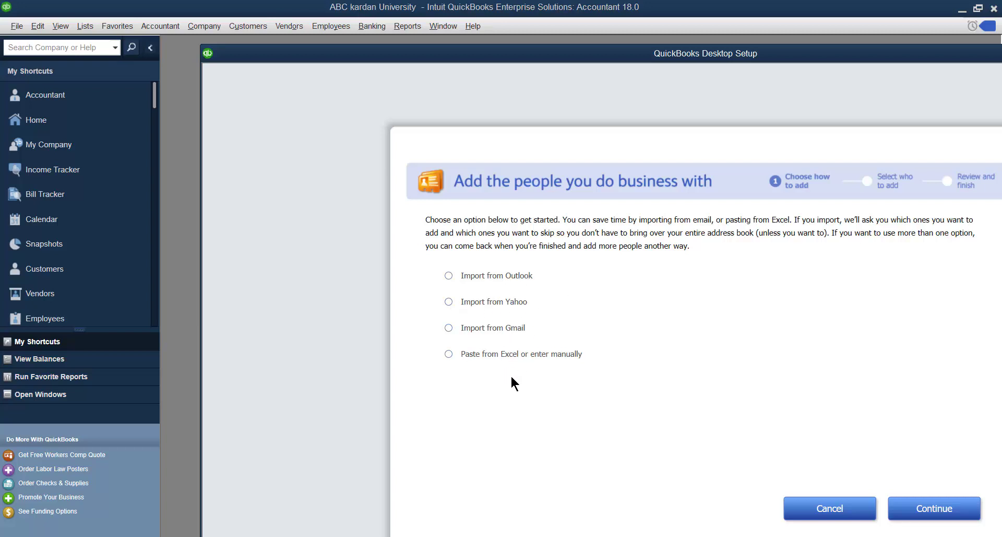
click(829, 511)
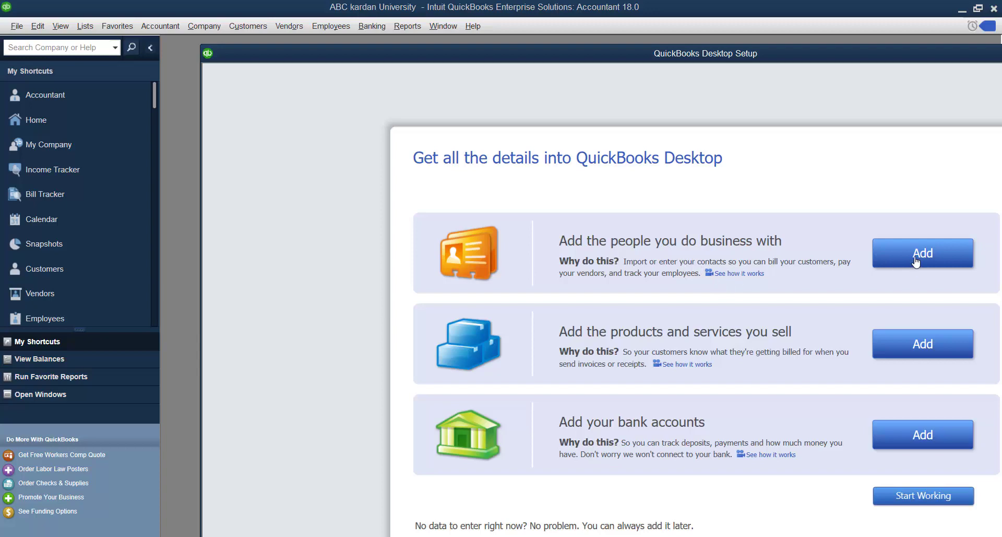
click(888, 259)
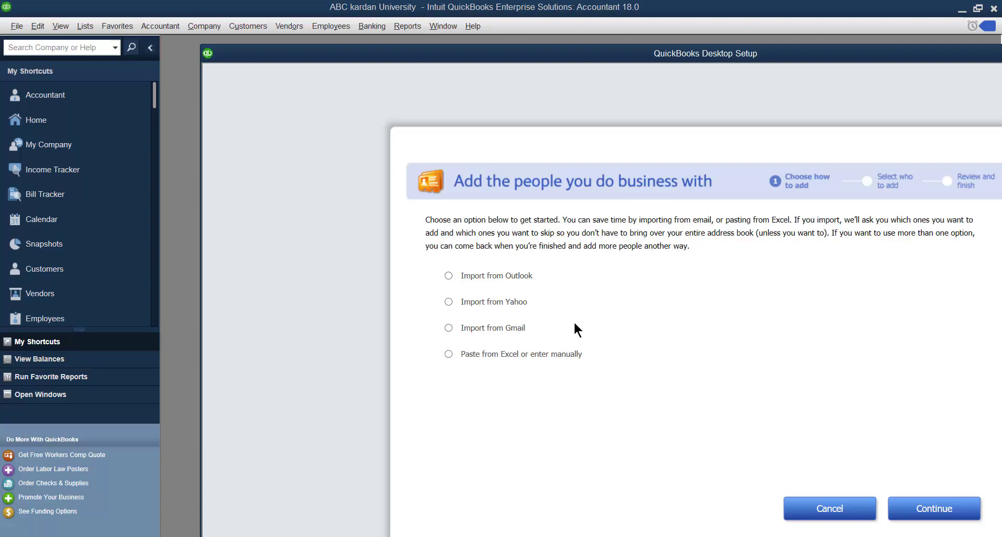
click(829, 509)
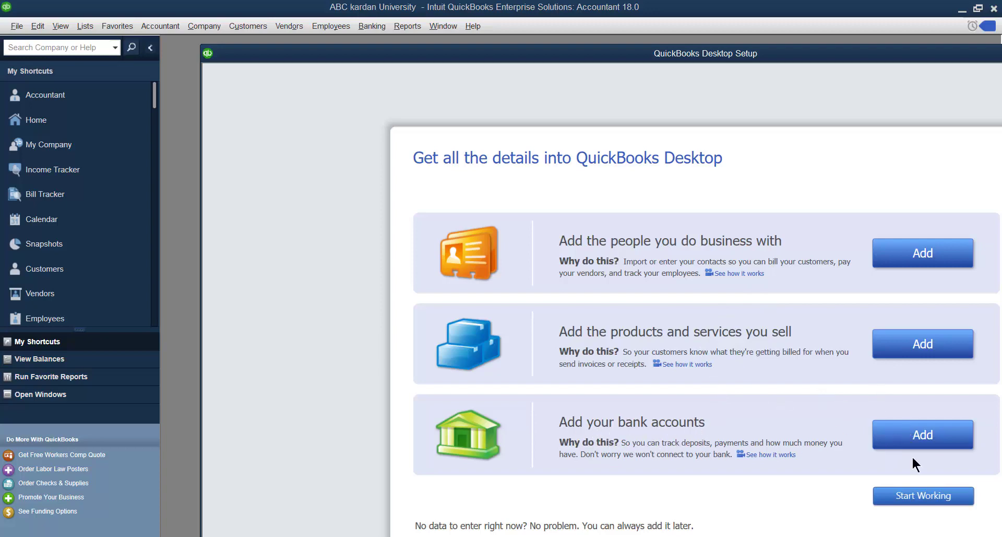
- Choose Start Working, then close the Accountant Center and the offline New Feature Tour
click(922, 501)
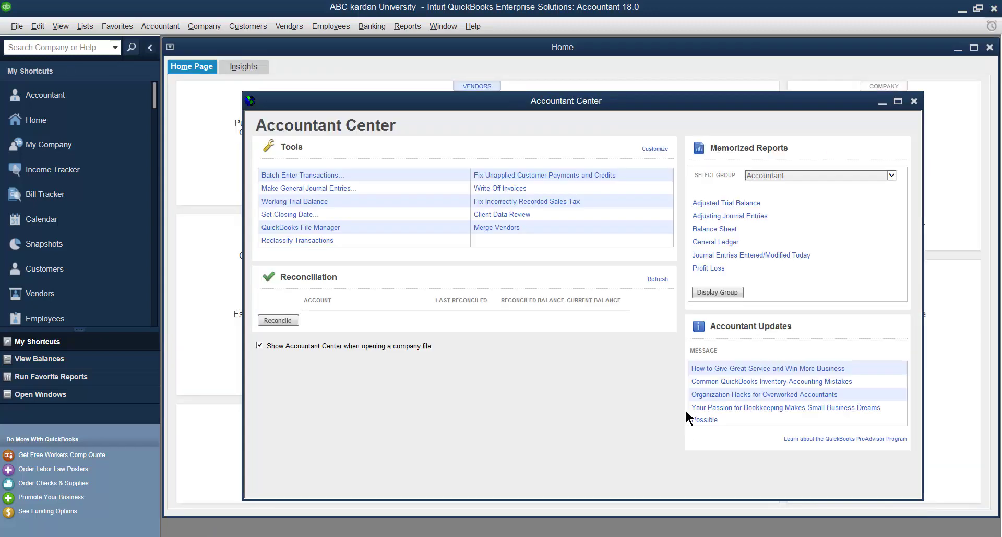
click(914, 102)
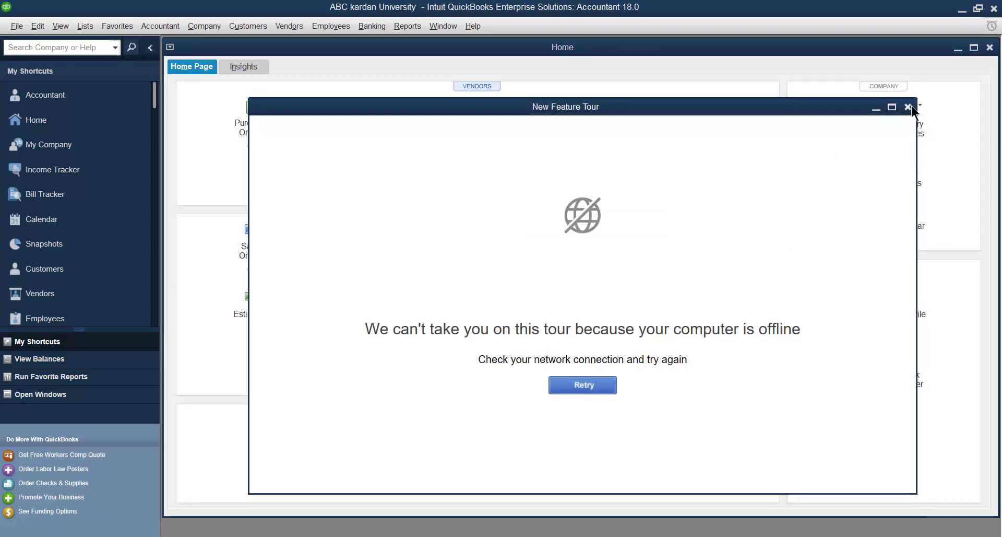
click(908, 106)
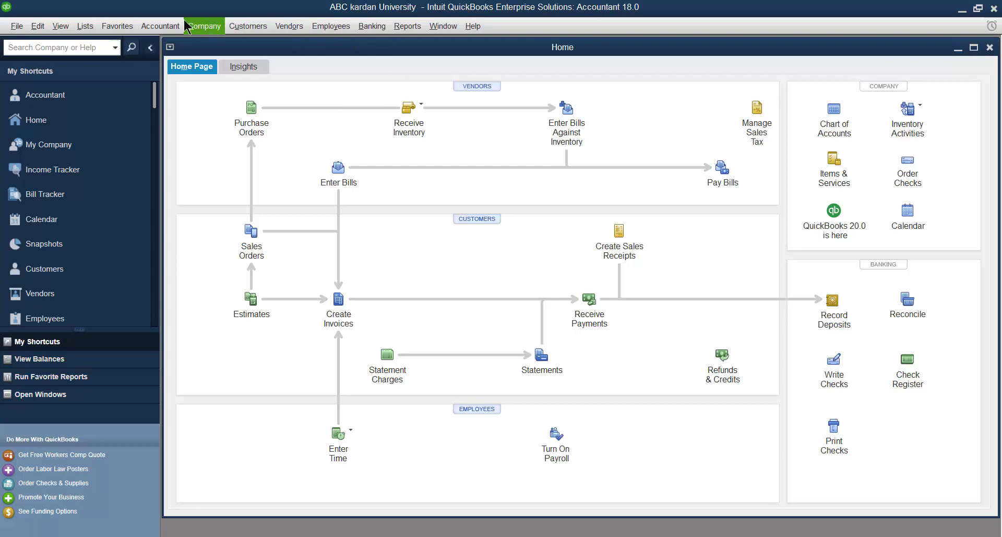
- Browse the menus across the menu bar, then close the open menu
click(16, 27)
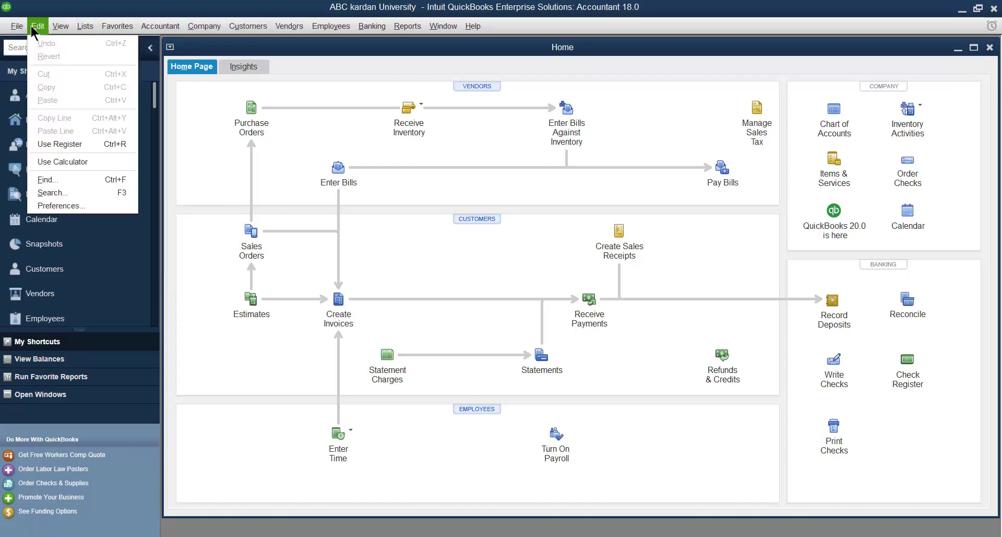
mouse_move(67, 33)
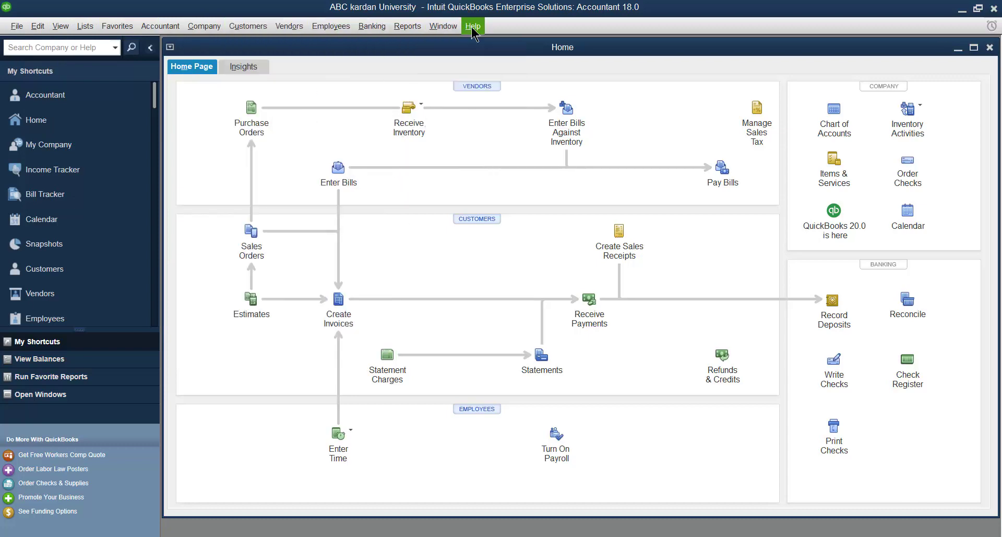
mouse_move(473, 30)
click(724, 30)
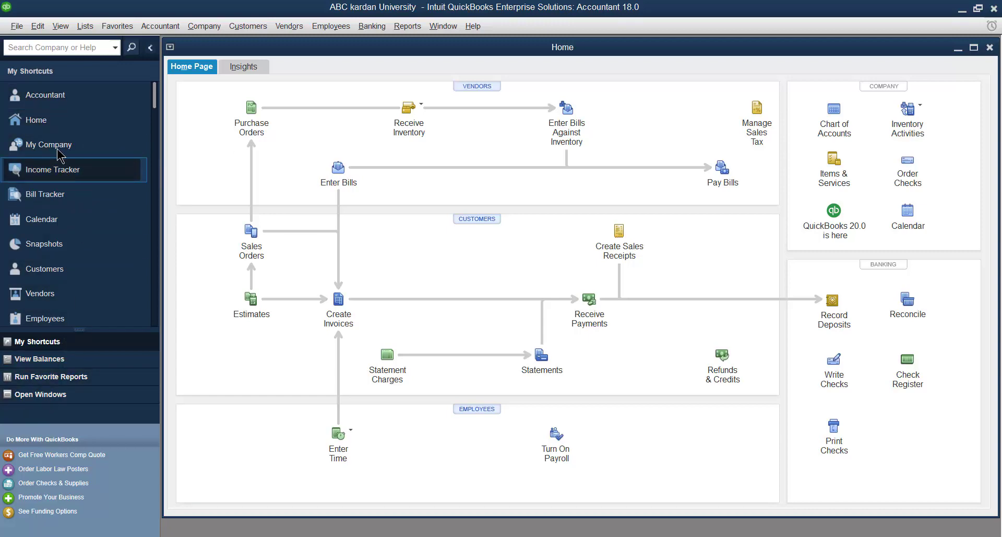
- Visit Accountant Center, Home and My Company, ending on the Bill Tracker
click(49, 100)
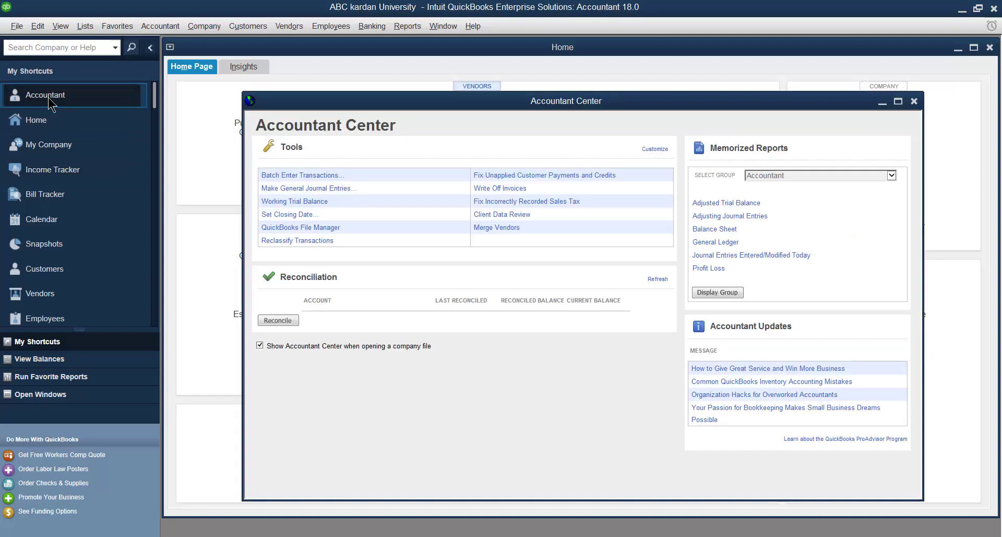
click(43, 127)
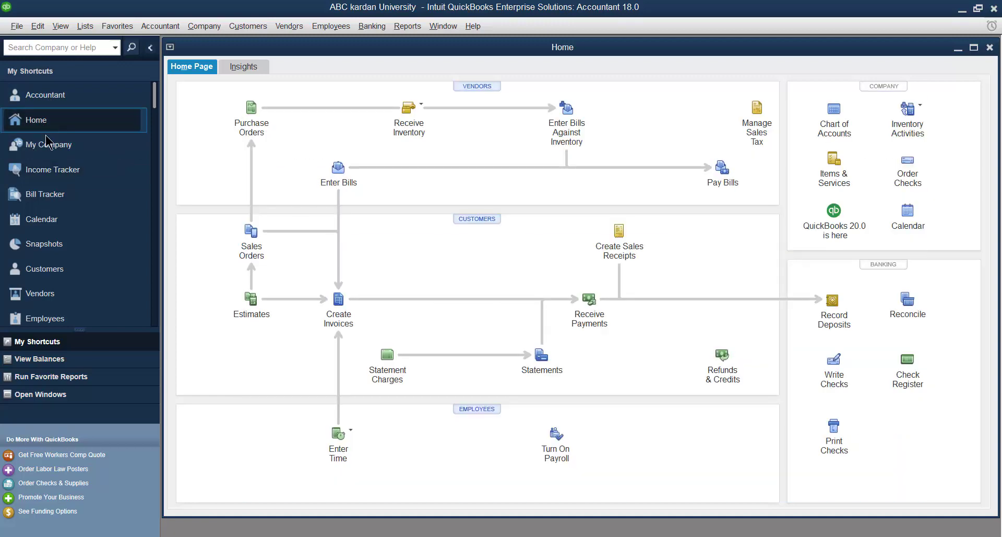
click(50, 148)
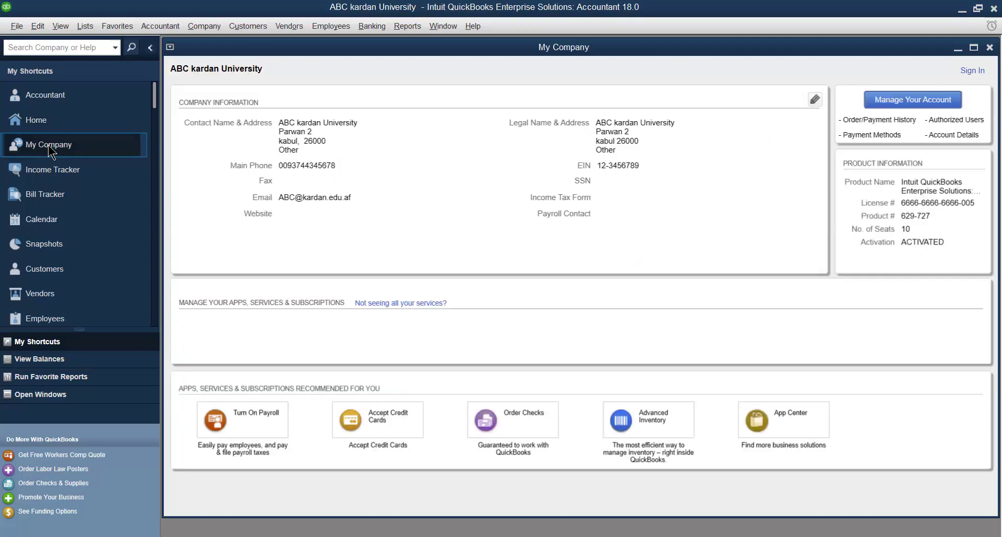
click(52, 198)
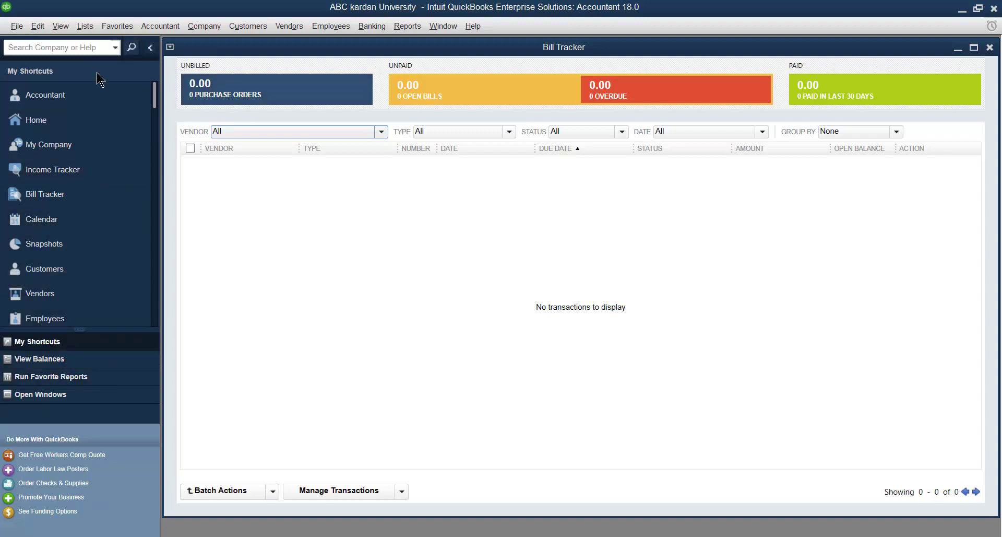
- Switch to the Top Icon Bar, then back to the Left Icon Bar
click(60, 26)
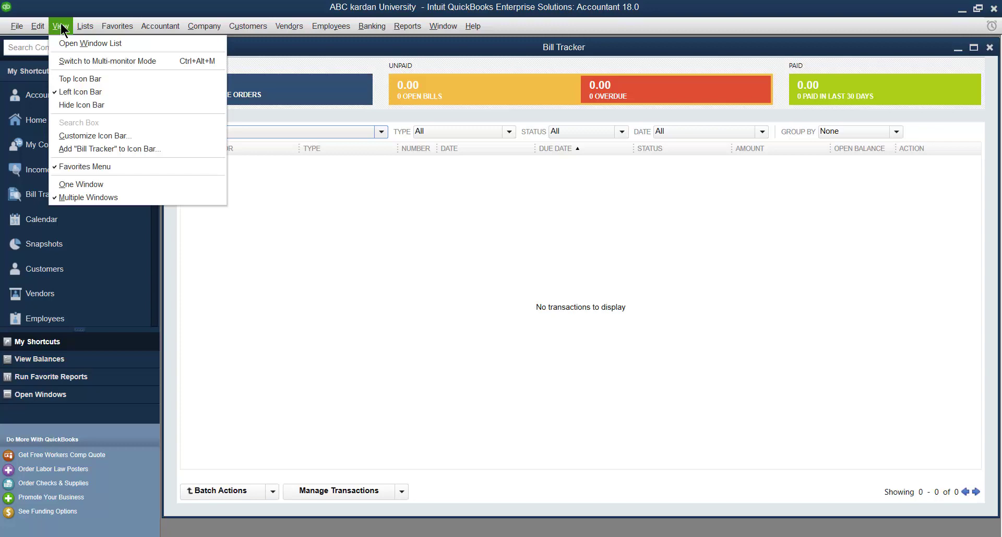
click(61, 77)
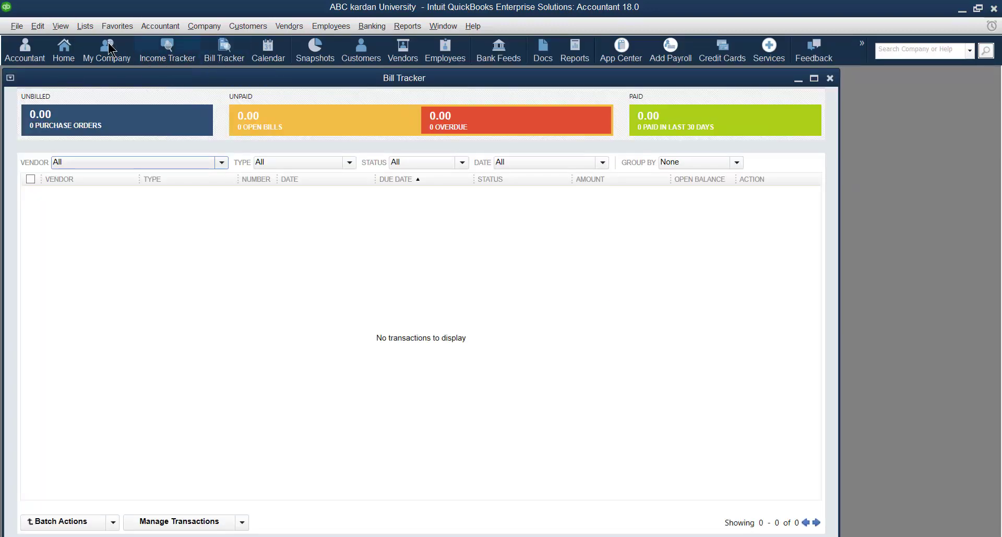
click(66, 30)
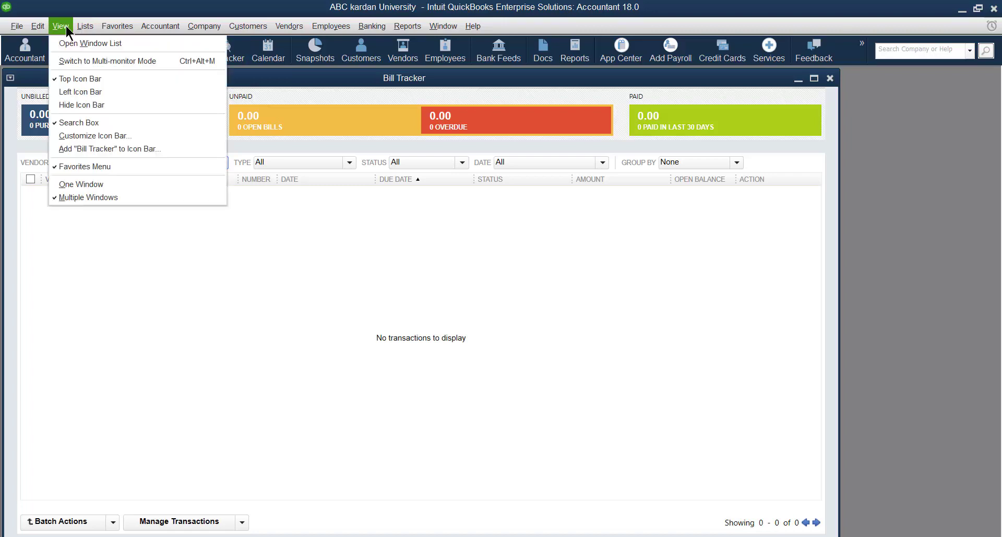
click(63, 93)
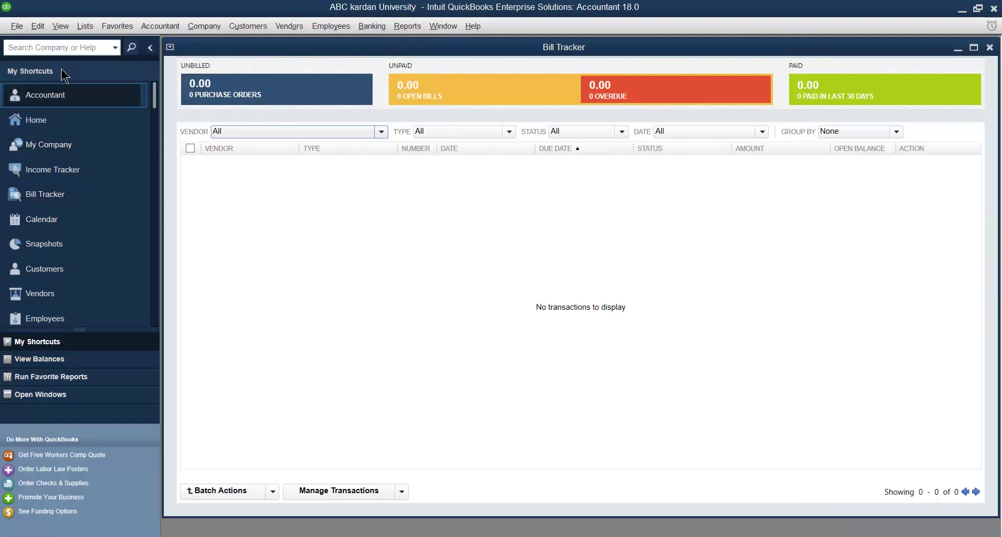
- Hide the icon bar, then restore it as the Top Icon Bar
click(64, 24)
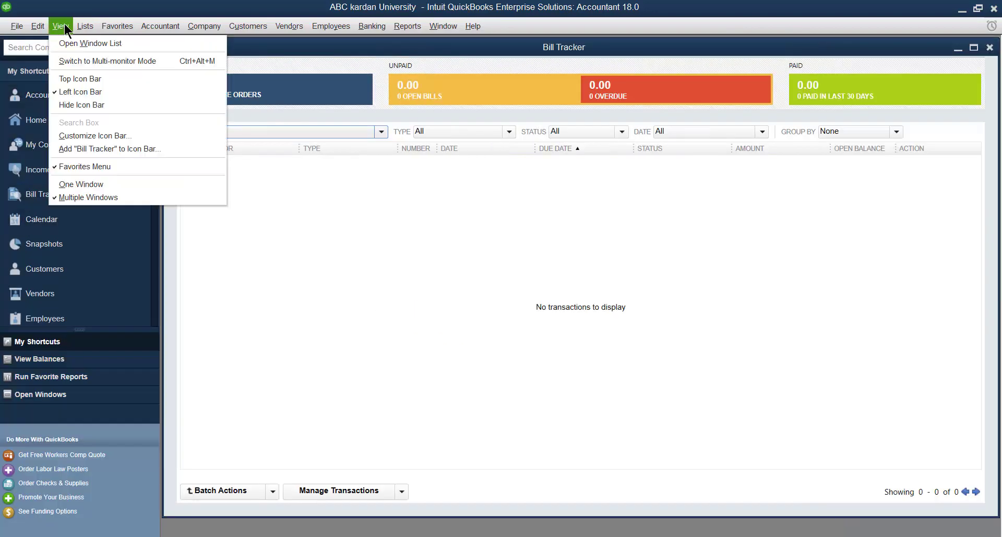
click(68, 104)
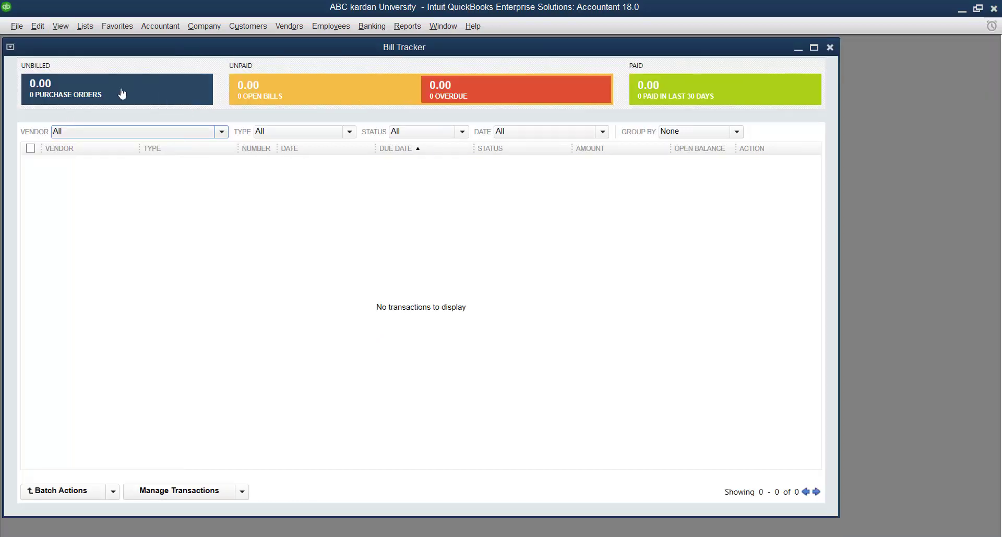
click(61, 27)
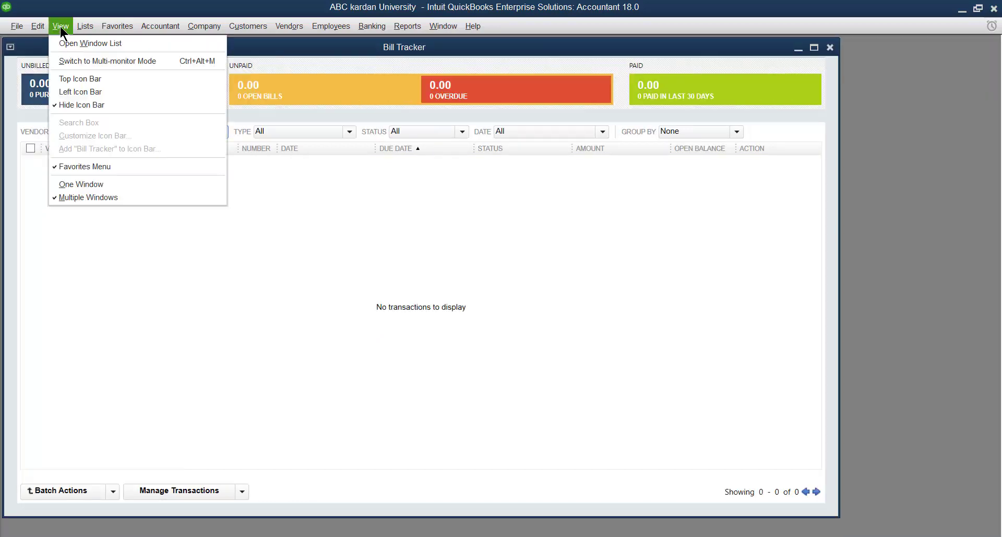
click(63, 78)
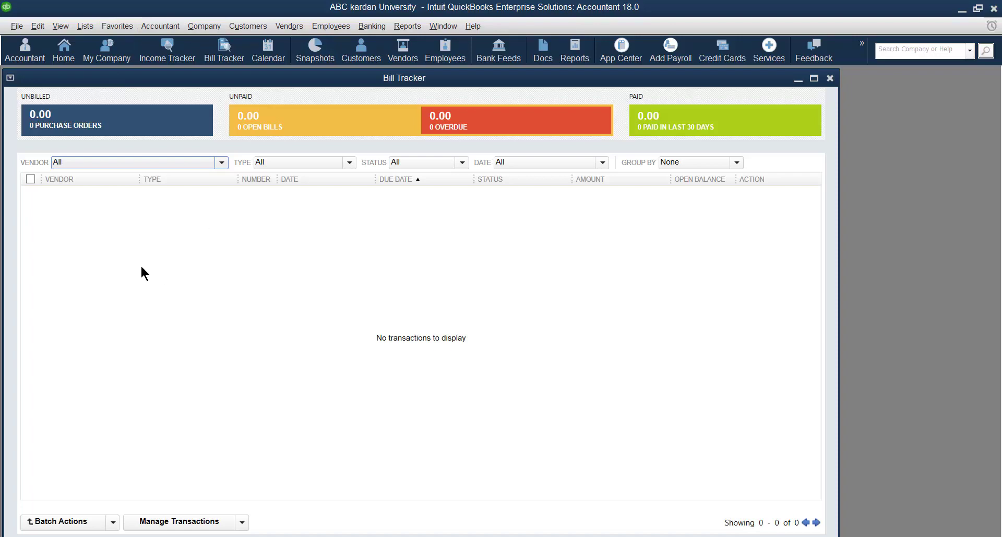
click(61, 28)
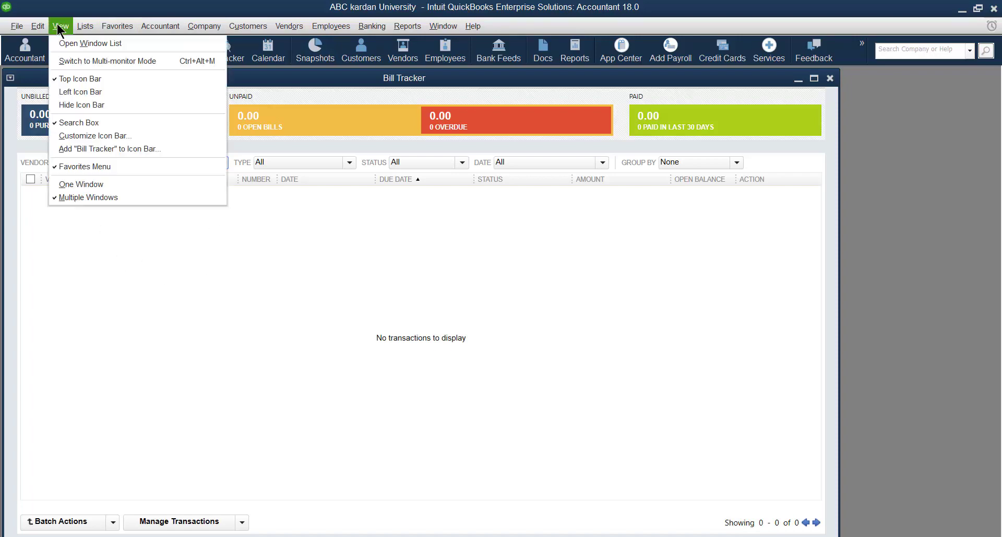
- Show the Open Window List and switch between My Company and Home
click(62, 45)
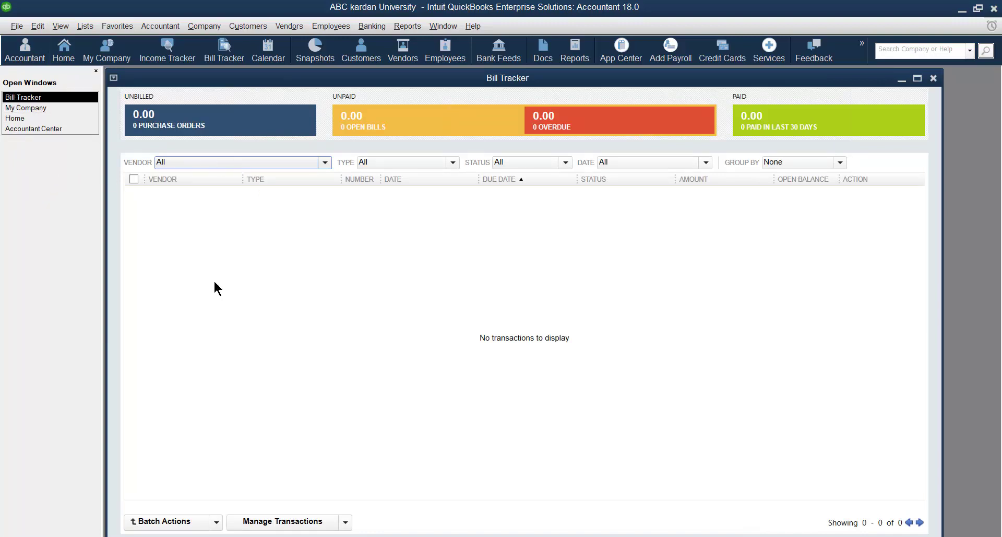
click(36, 108)
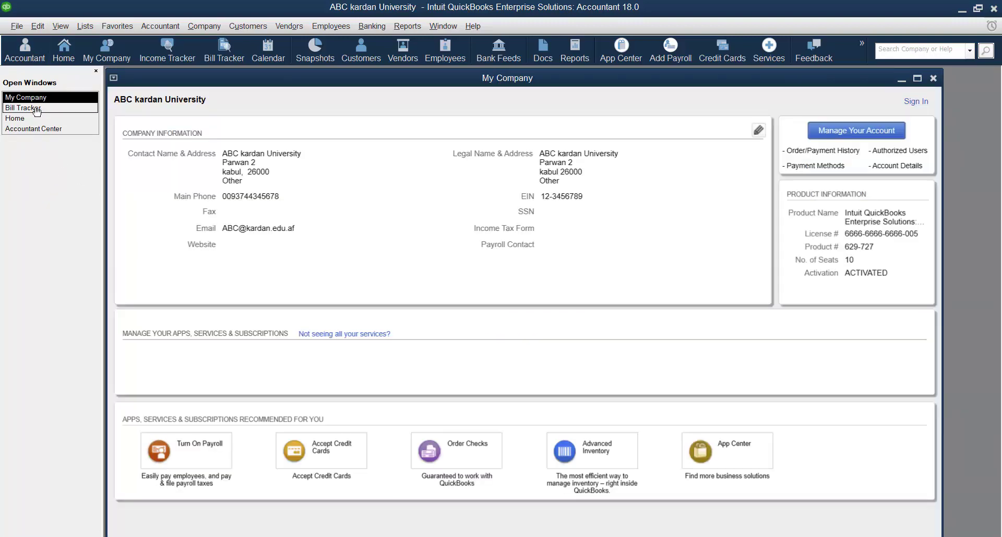
click(31, 118)
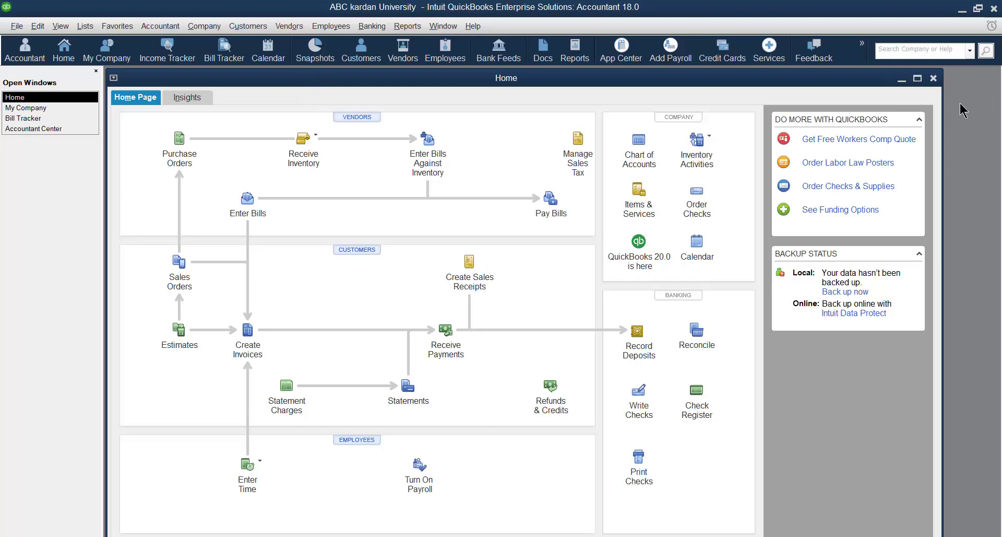
- Close the Home, My Company, Bill Tracker and Accountant Center windows
click(934, 78)
click(933, 78)
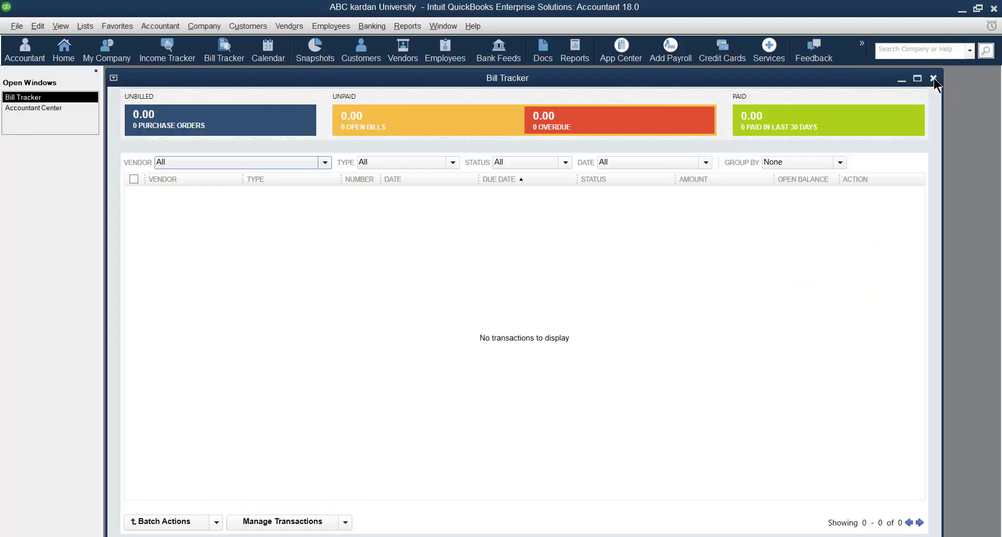
click(933, 78)
click(856, 132)
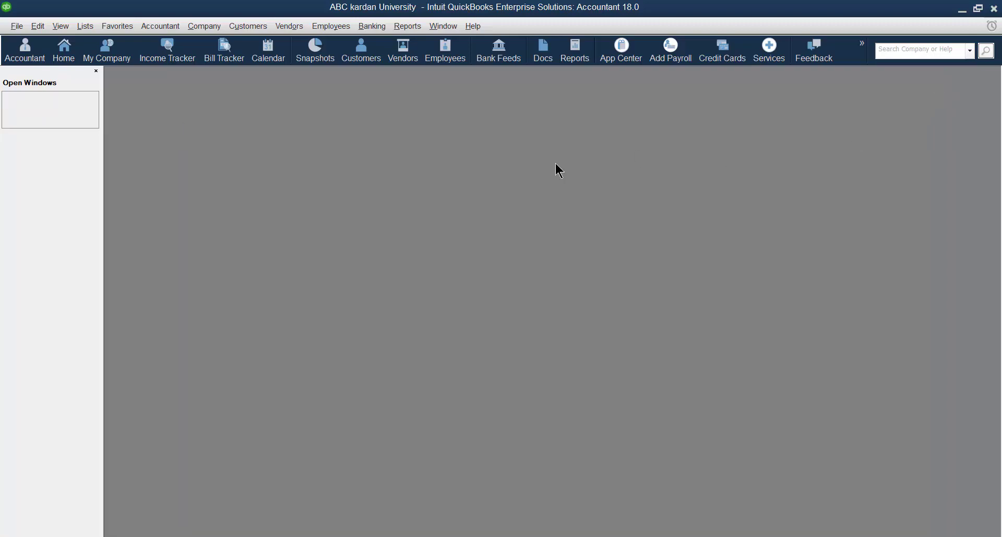
- Close the Open Windows panel and reopen the Home page from the Company menu
click(96, 71)
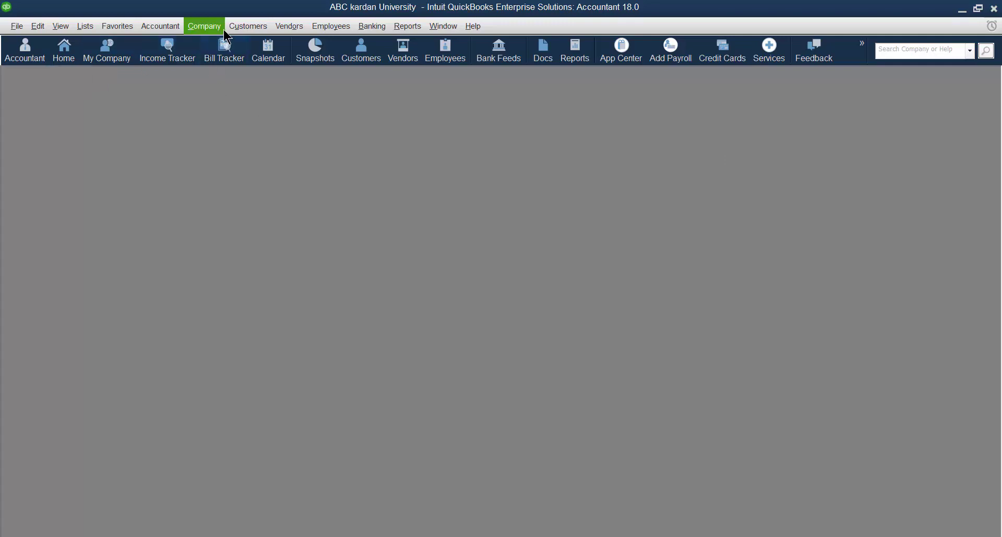
click(219, 29)
click(224, 40)
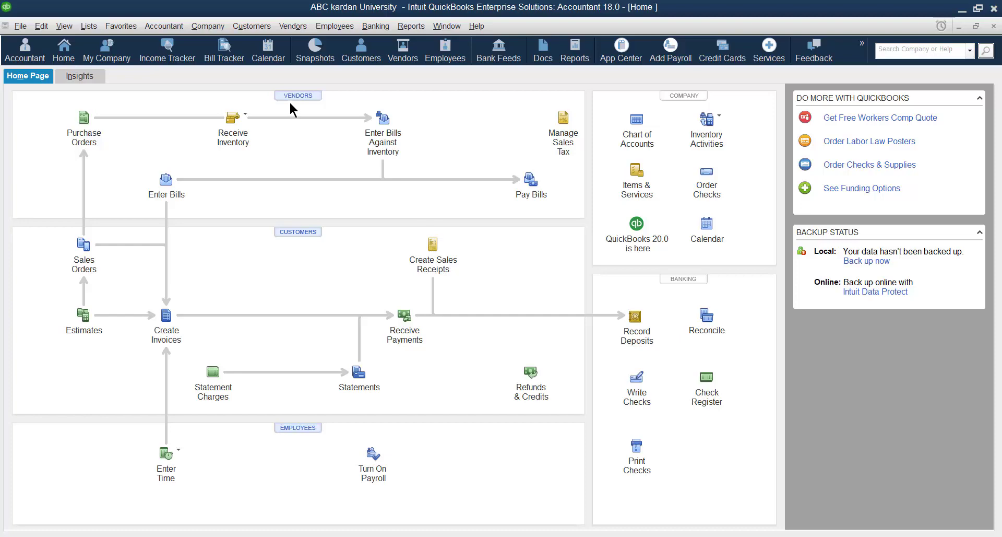
- Open My Company from the Company menu and edit its Company Information contact details
click(211, 29)
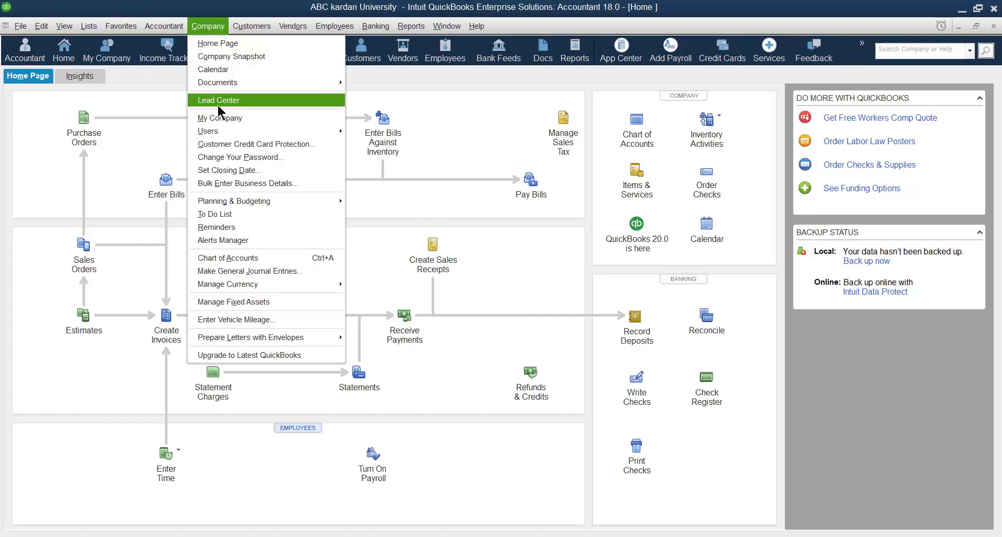
click(215, 118)
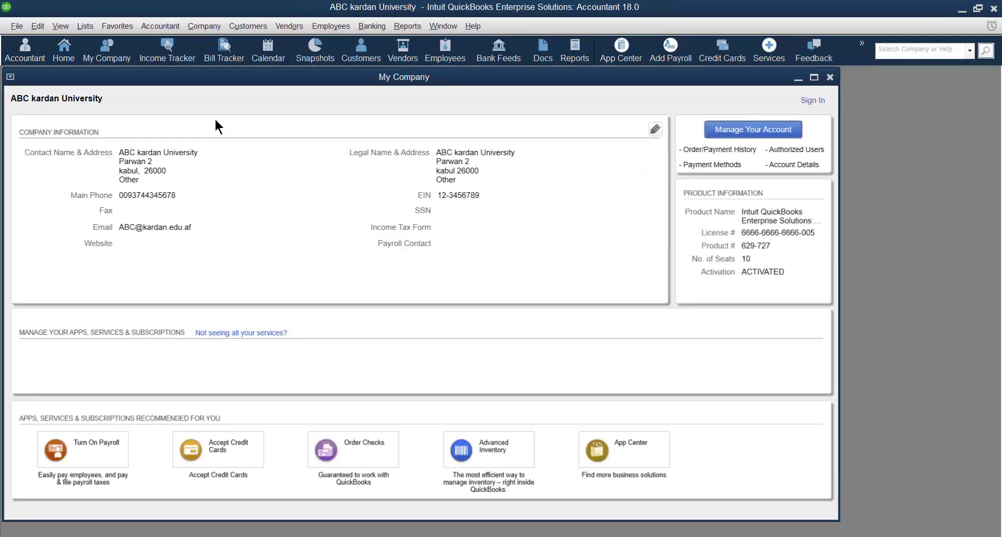
click(655, 129)
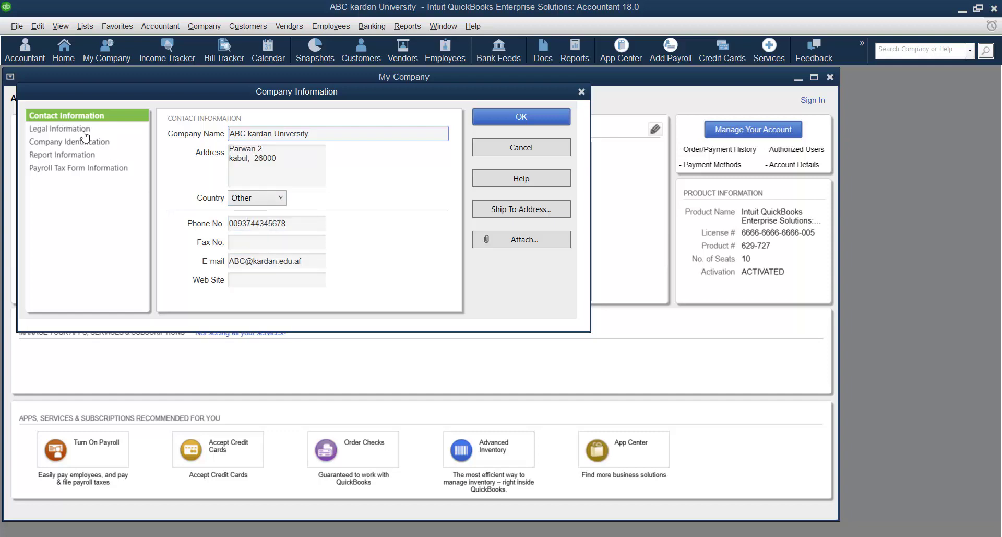
- Review the Legal Information, Company Identification and fiscal-year Report Information sections
click(82, 130)
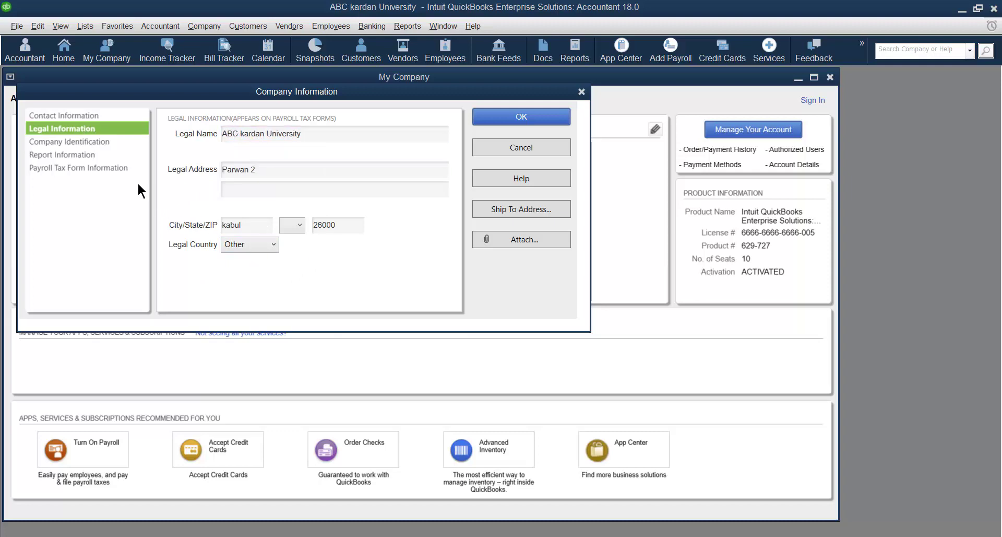
click(89, 141)
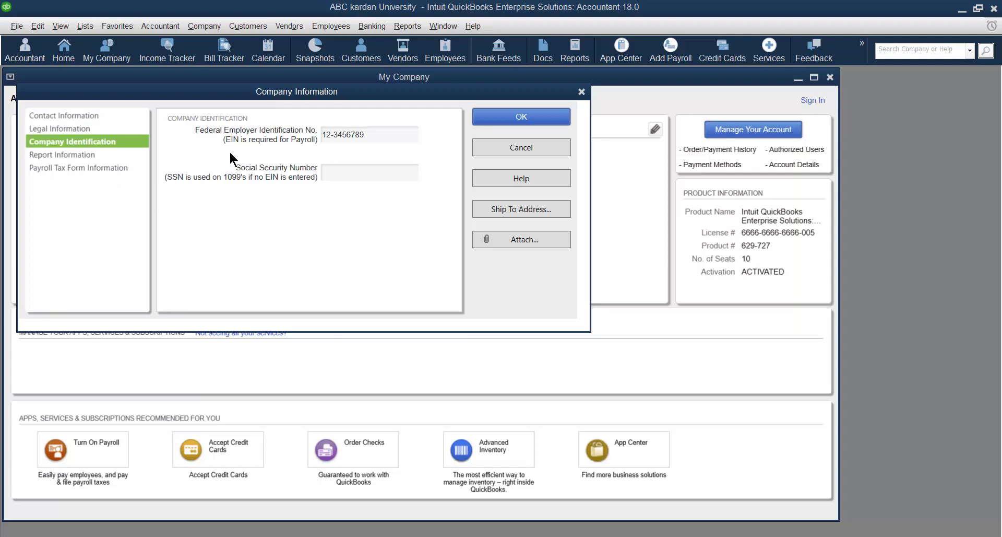
click(327, 177)
click(77, 155)
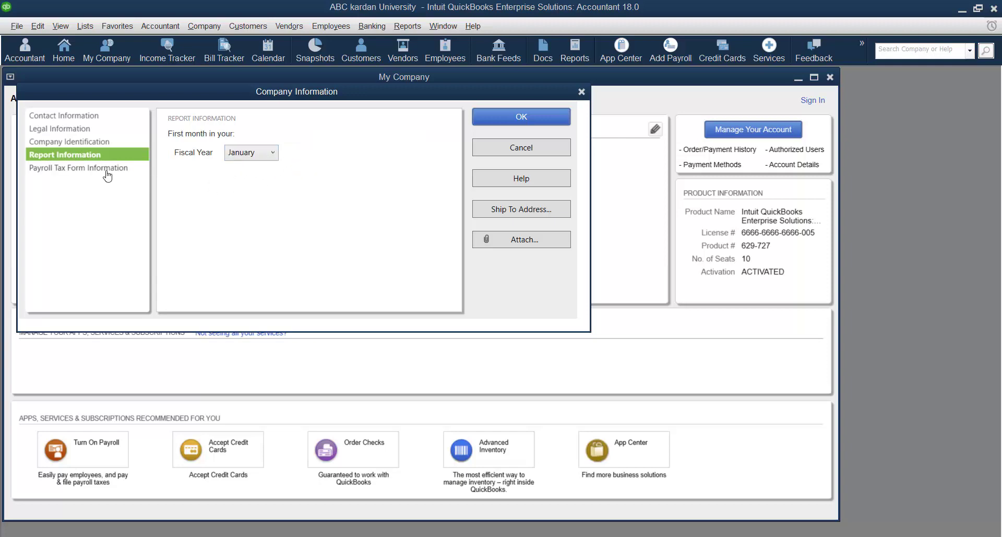
- Review Payroll Tax Form Information, stepping through the Contact name, Title and Phone No. fields
click(106, 172)
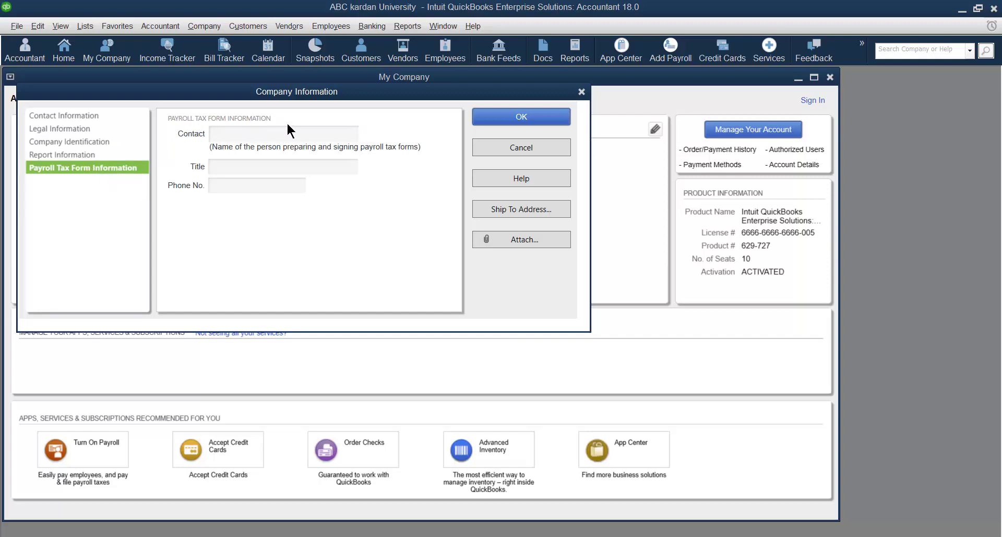
click(229, 136)
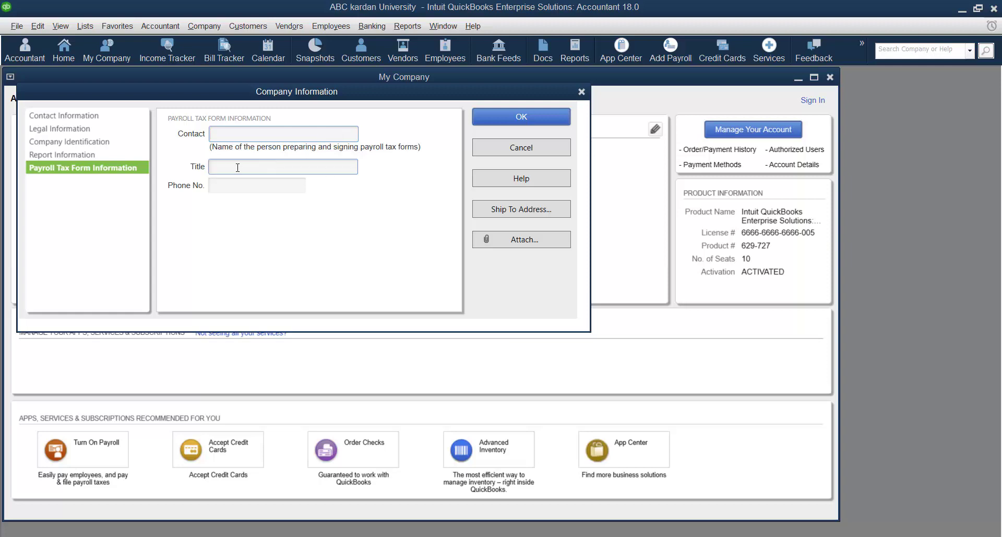
click(238, 167)
click(233, 186)
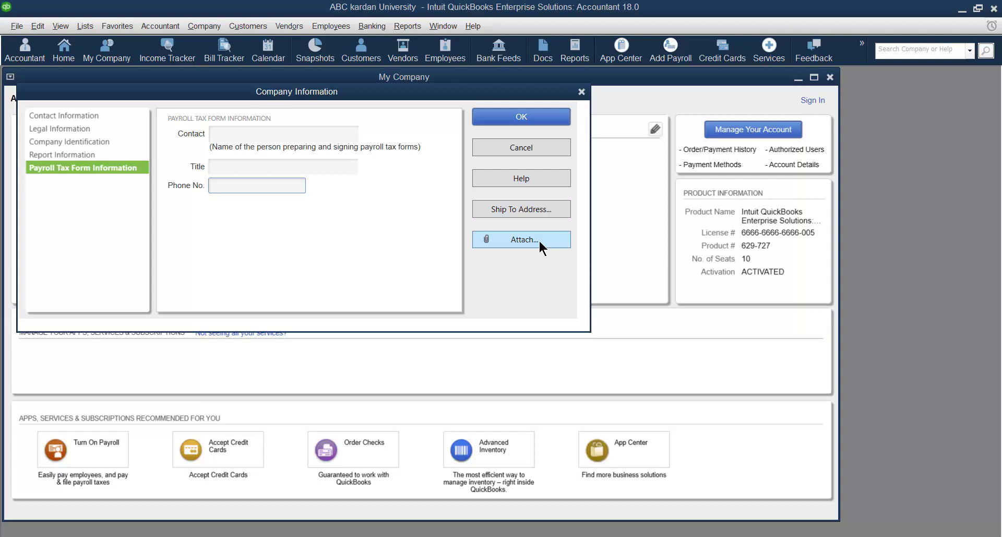
- Accept the Company Information with OK and return to the Home page
click(538, 121)
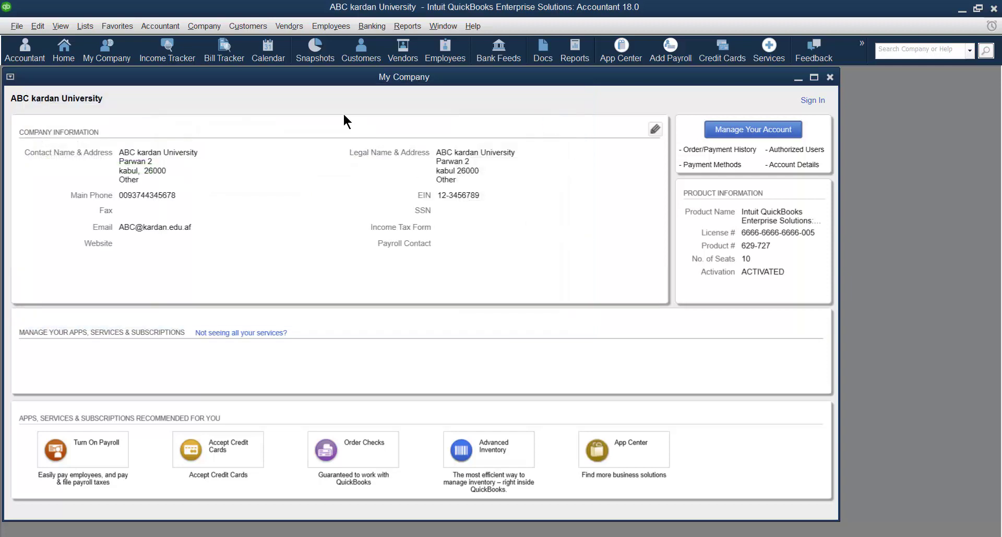
click(211, 28)
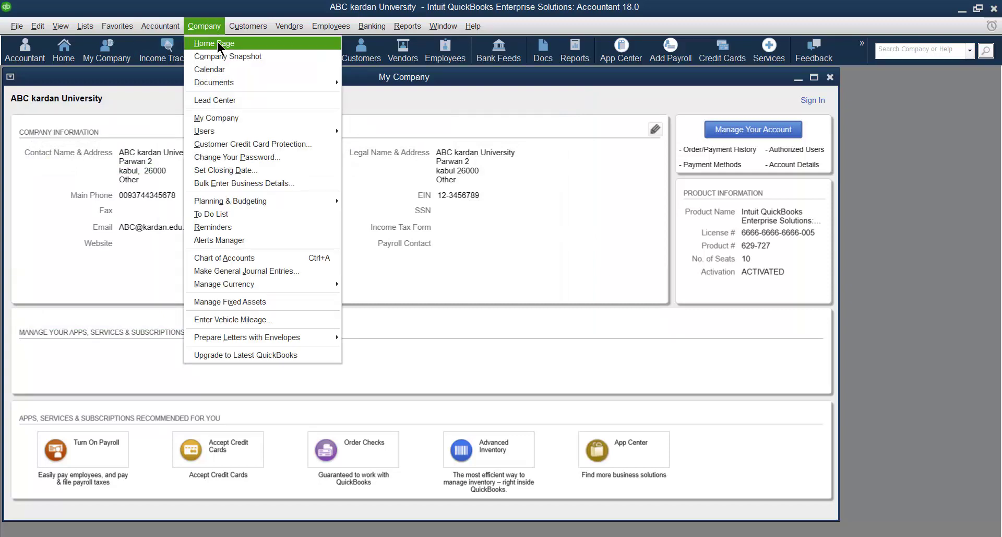
click(218, 41)
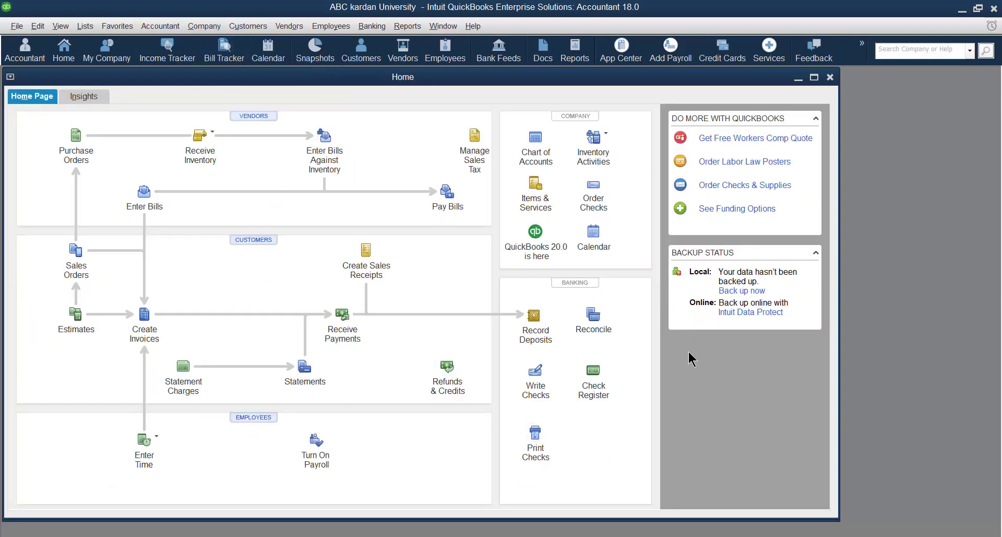